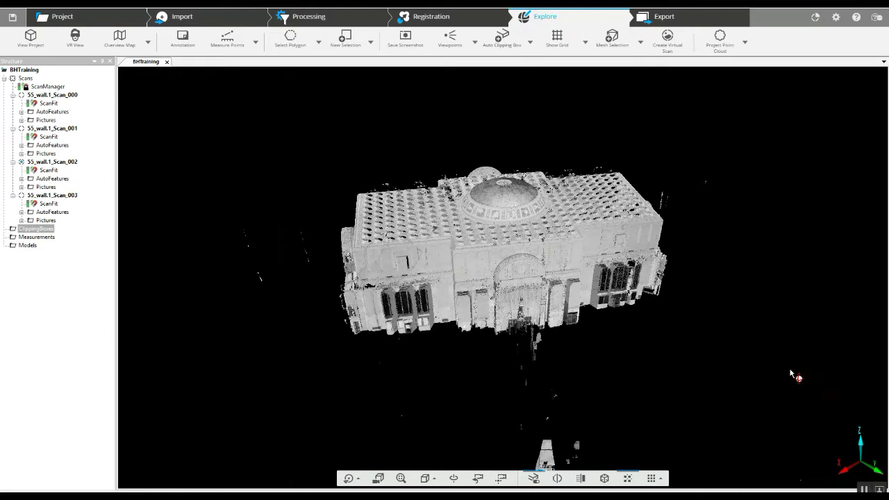
- Check the project point cloud options and examine the scanned building from the front, the sides and above
left_click(744, 44)
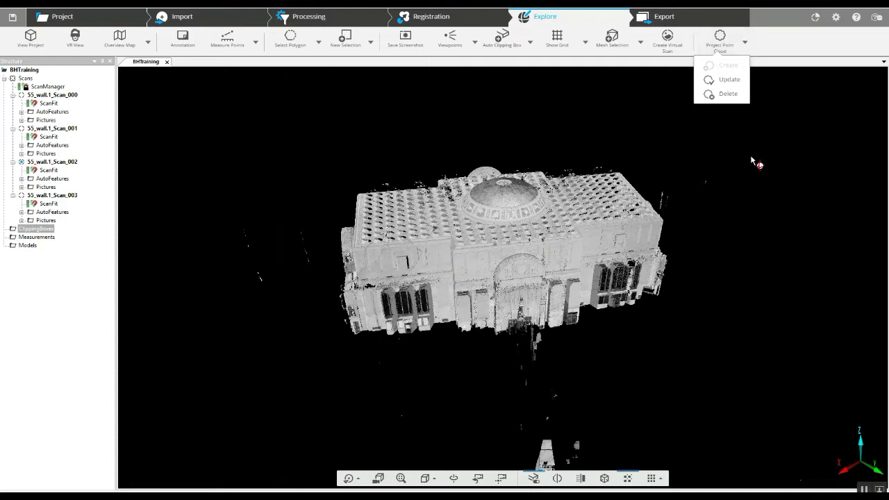
left_click(653, 160)
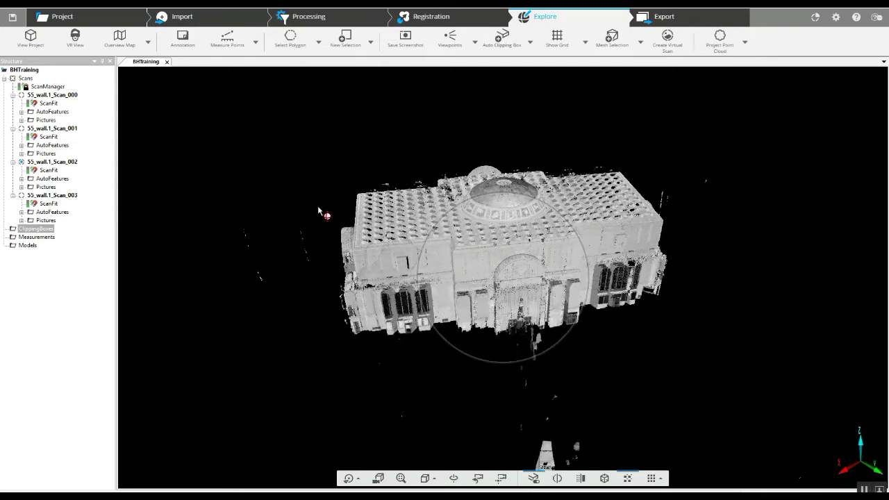
left_click_drag(319, 210, 374, 237)
scroll(667, 277, "up", 5)
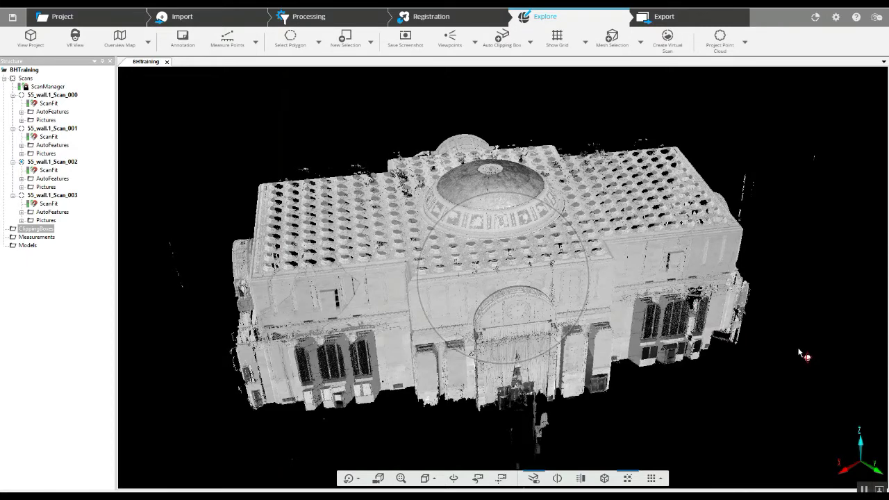
left_click_drag(799, 353, 758, 347)
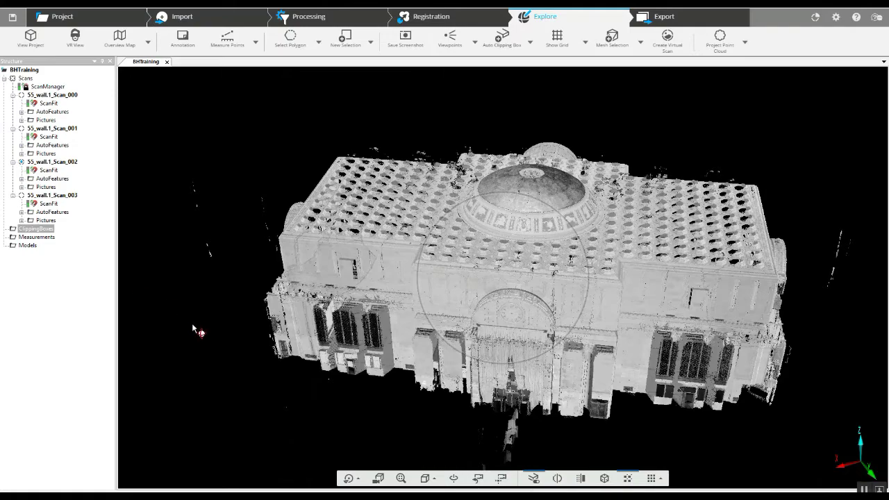
left_click_drag(194, 327, 237, 304)
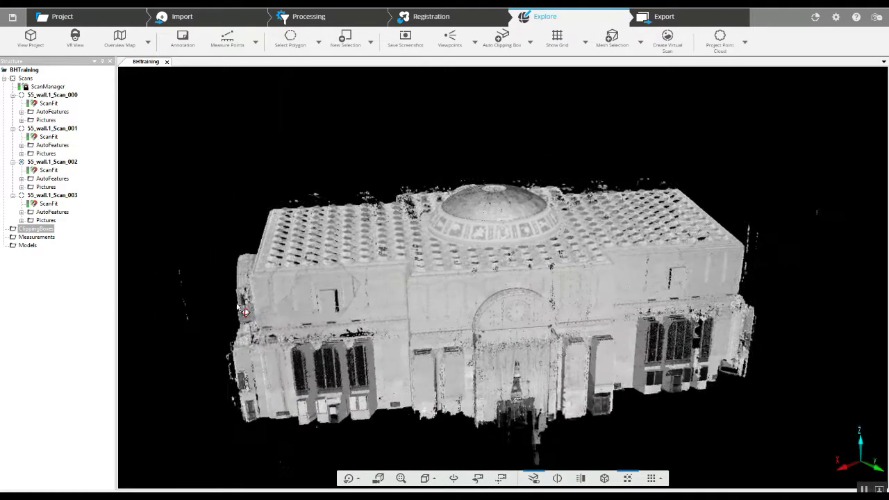
left_click_drag(575, 375, 697, 285)
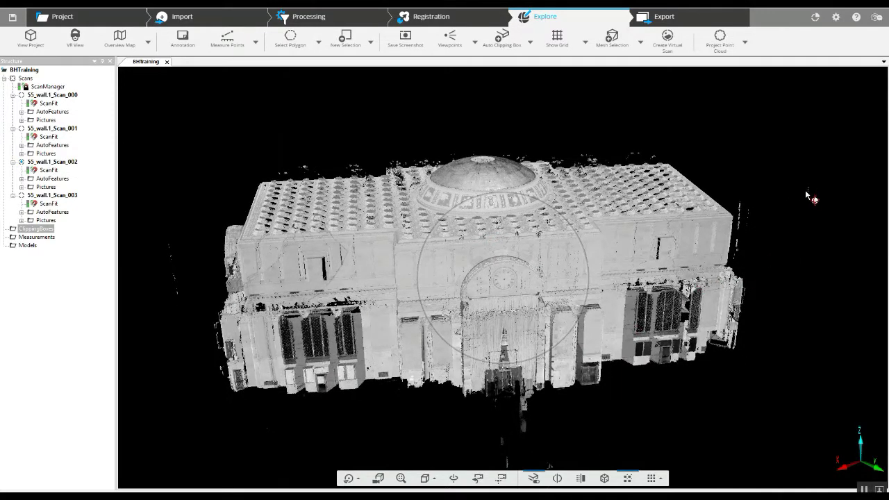
left_click_drag(825, 228, 533, 334)
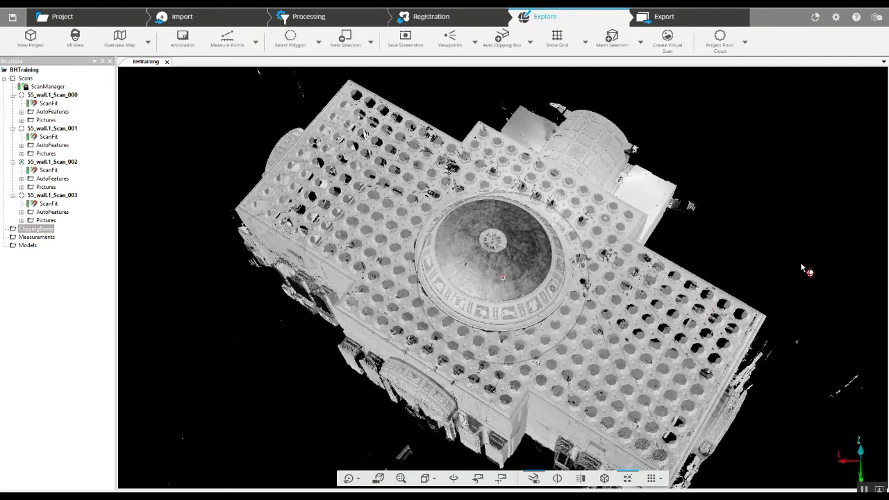
left_click_drag(801, 268, 784, 248)
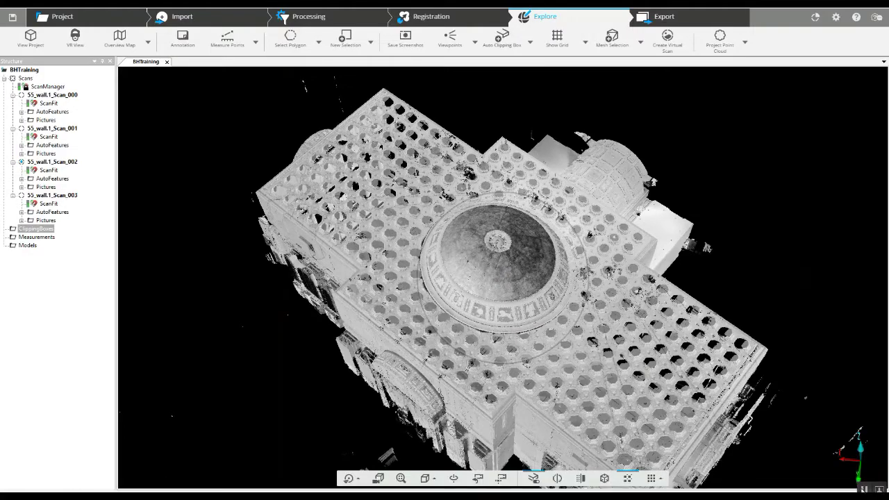
left_click_drag(805, 323, 888, 370)
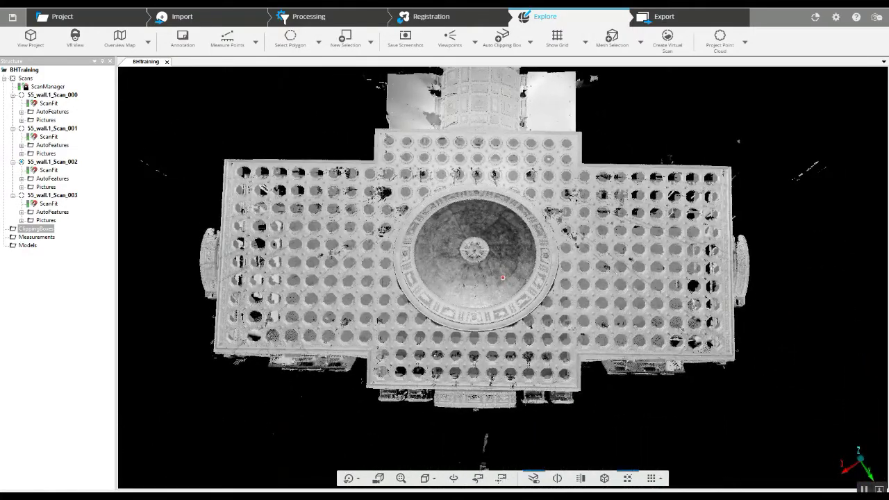
left_click_drag(168, 191, 170, 193)
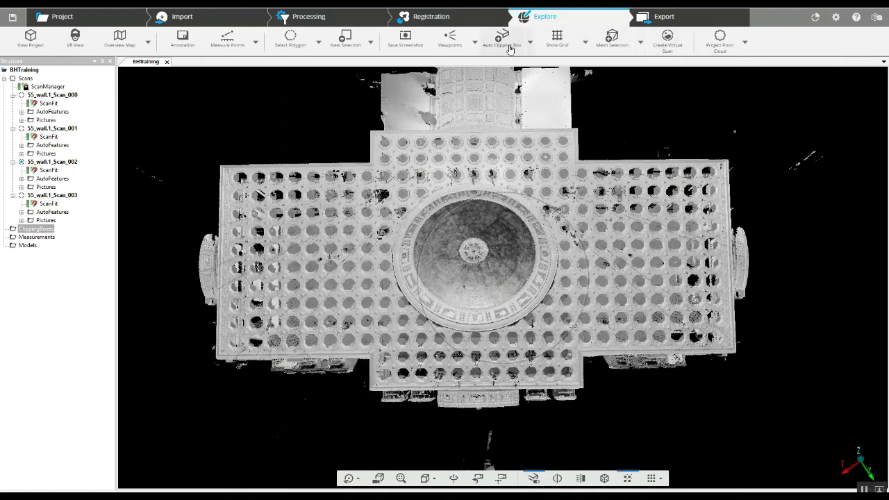
- Create an automatic clipping box around the dome and rotate it to align with the building's walls
left_click(532, 49)
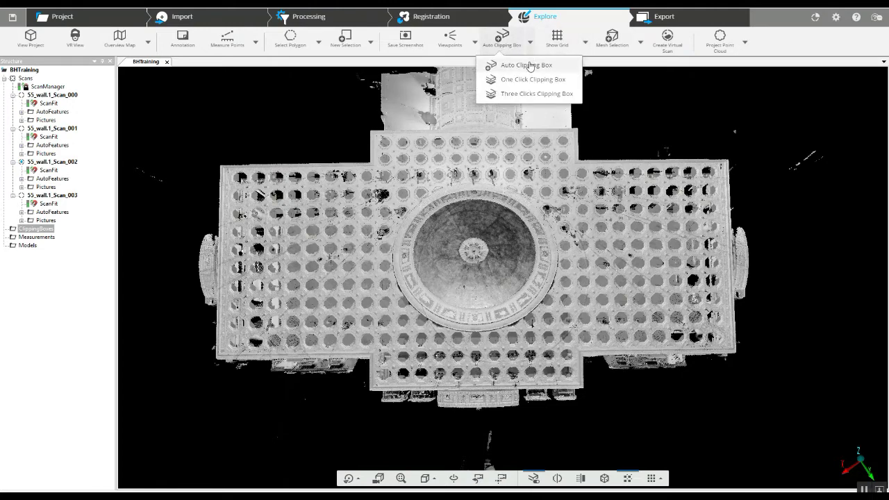
left_click(520, 65)
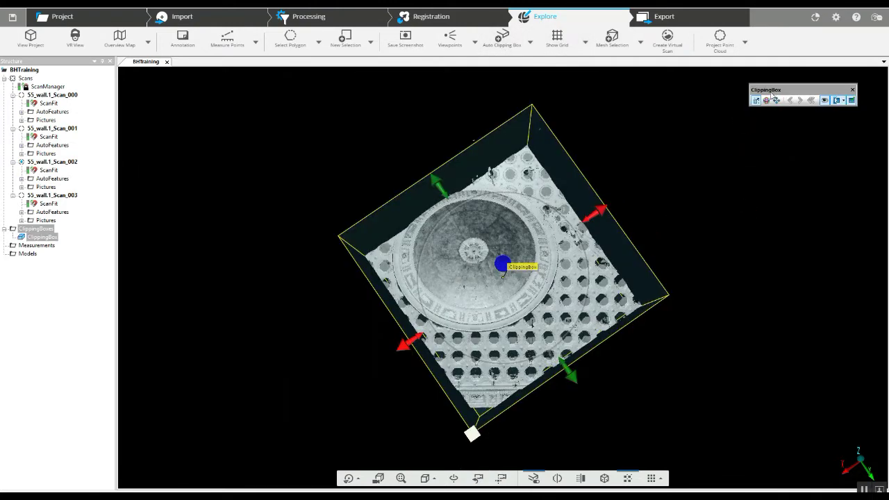
left_click(766, 101)
left_click_drag(645, 232, 653, 309)
scroll(654, 308, "down", 5)
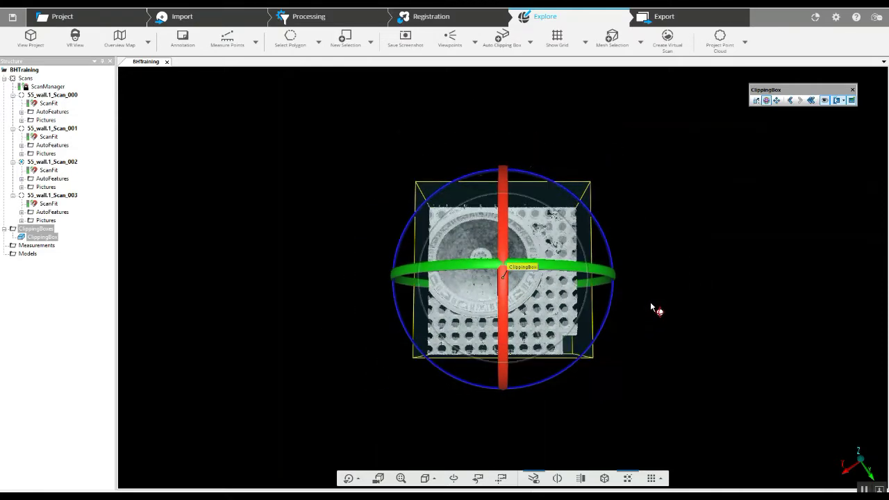
- Stretch the clipping box on all four sides in plan until it encloses the whole building
left_click(755, 100)
left_click_drag(575, 279, 734, 279)
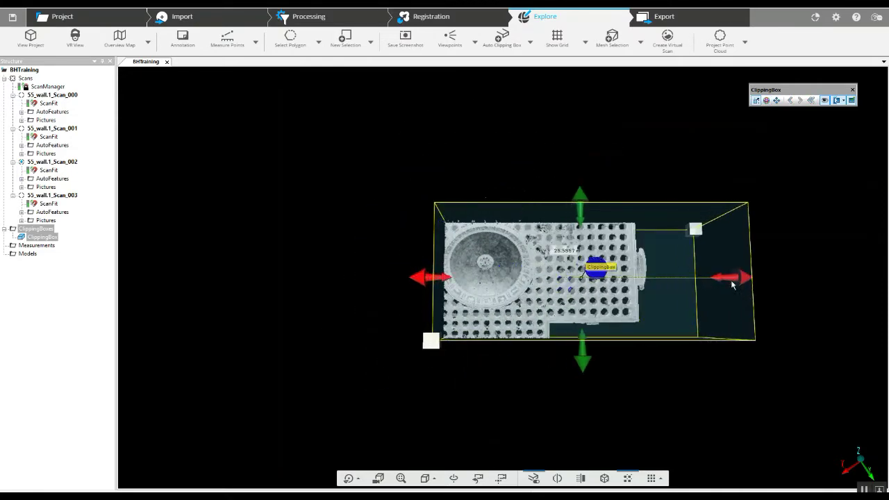
left_click_drag(432, 278, 287, 278)
left_click_drag(513, 379, 514, 410)
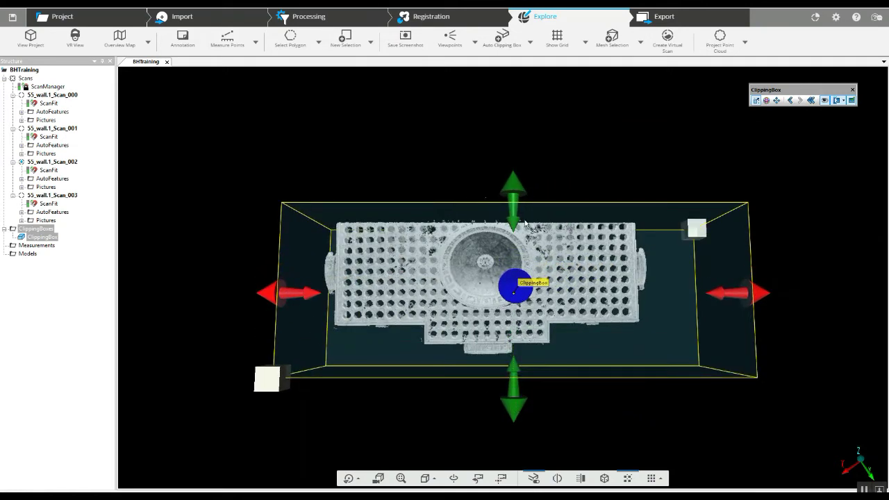
left_click_drag(514, 191, 515, 84)
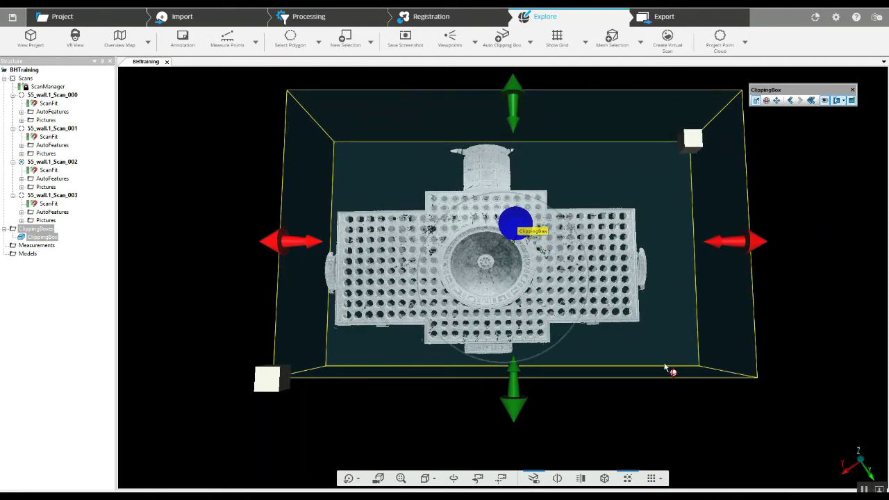
- Fine-tune the clipping box's rotation and extend its lower face down past the building's base
left_click(767, 101)
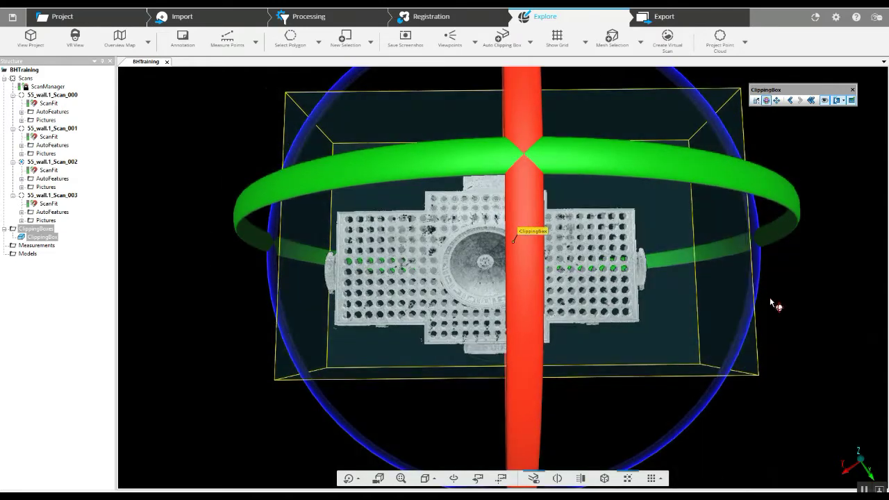
left_click(808, 332)
left_click_drag(613, 437, 548, 219)
left_click(549, 219)
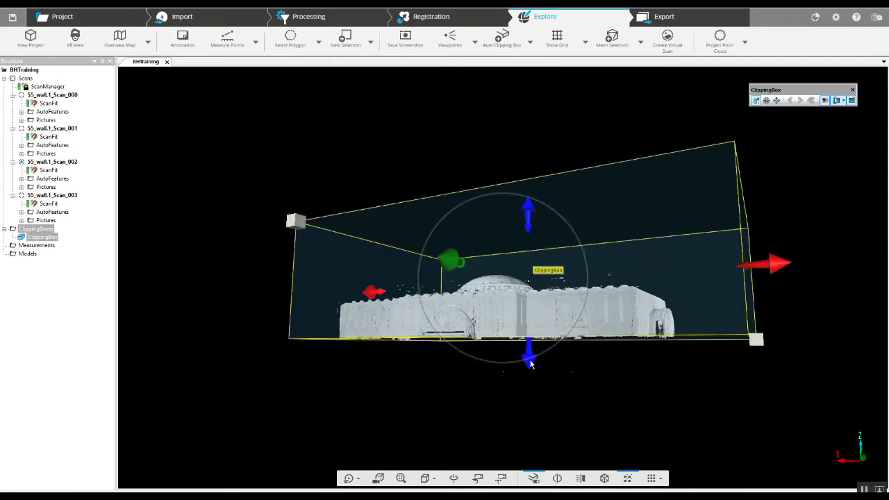
left_click_drag(531, 364, 526, 447)
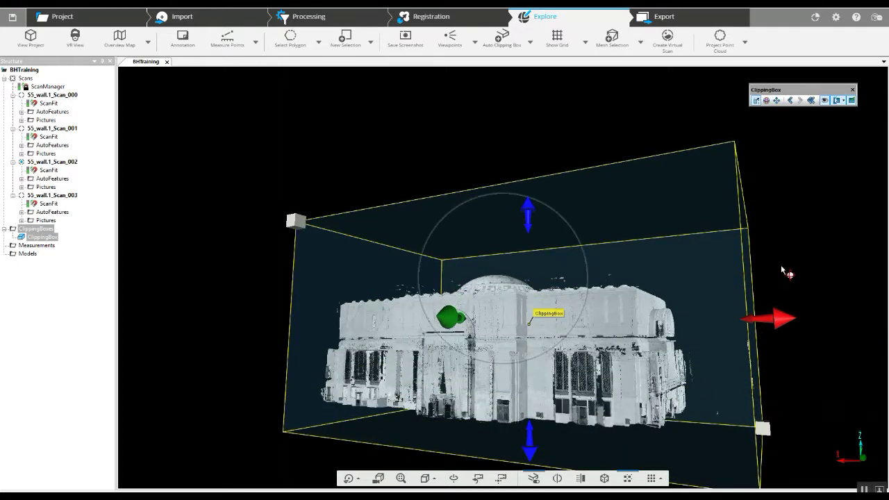
- Lower the clipping box's upper face to cut off the dome and roof, and raise its lower face toward the floor
left_click_drag(783, 270, 520, 288)
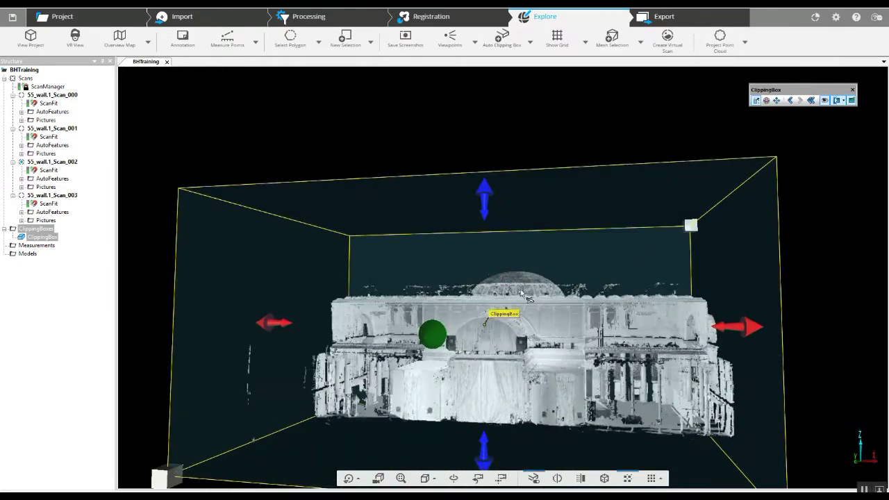
right_click_drag(591, 349, 584, 268)
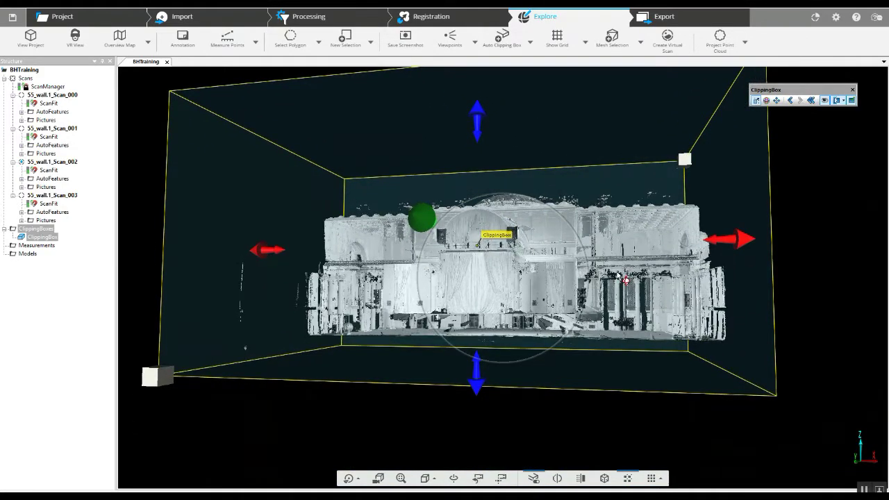
left_click_drag(626, 280, 671, 261)
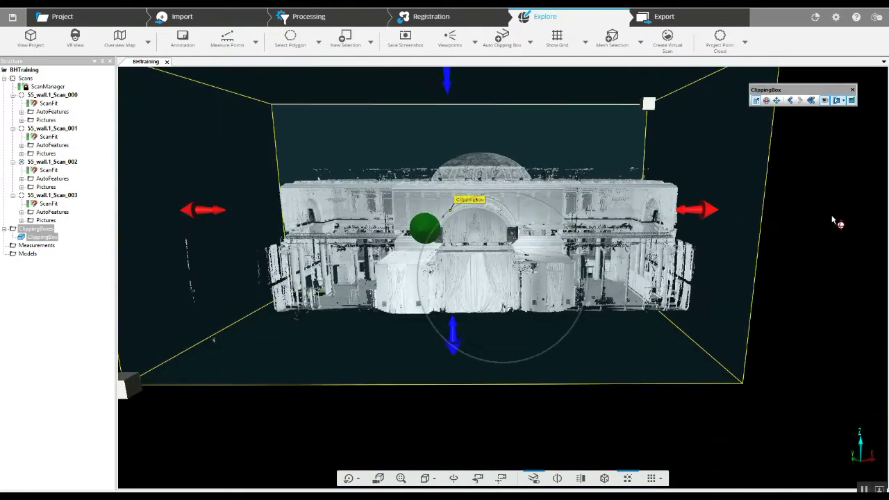
left_click_drag(836, 222, 594, 214)
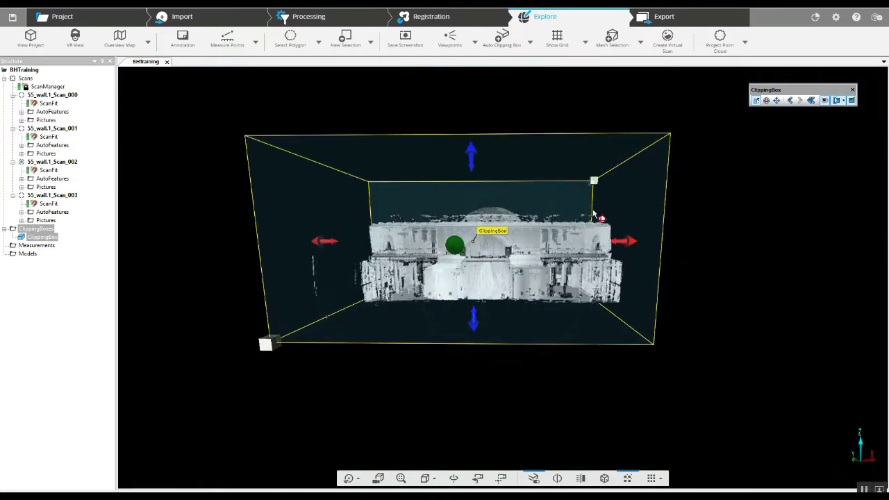
left_click_drag(472, 156, 471, 222)
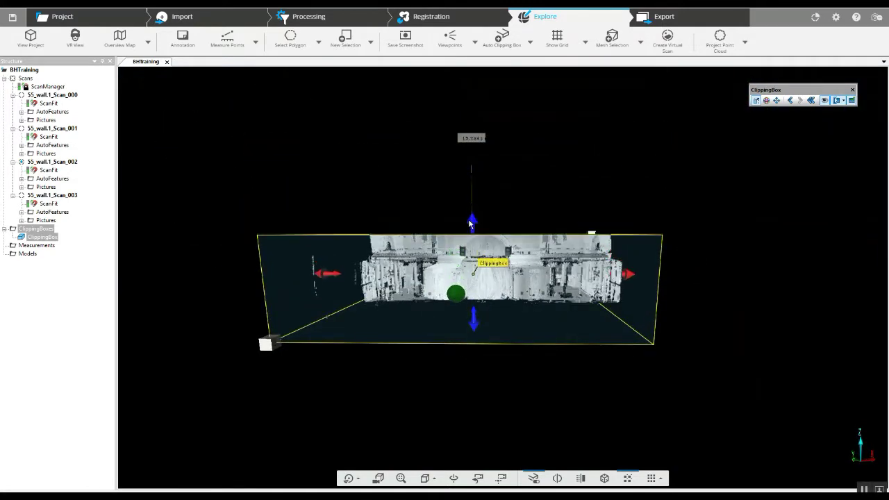
left_click_drag(475, 326, 474, 302)
- Shrink the clipping box horizontally so it isolates the arched, columned wall section with the balcony
left_click_drag(715, 289, 762, 308)
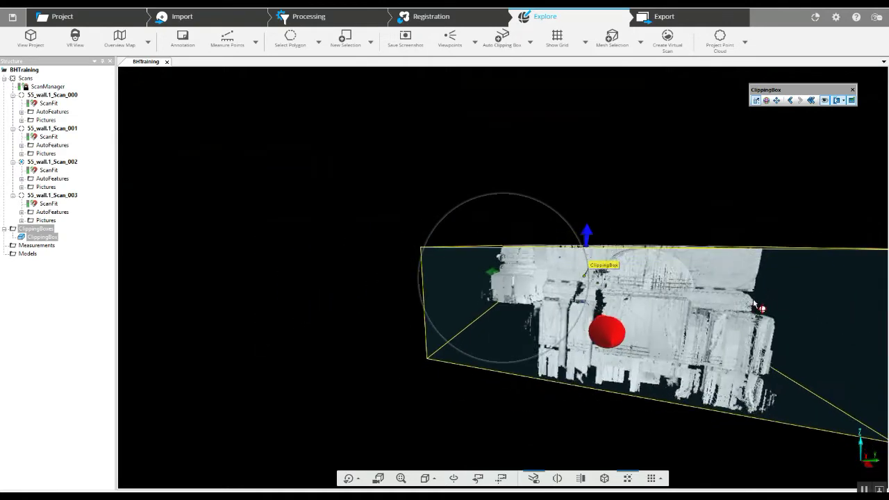
left_click_drag(748, 230, 714, 327)
left_click_drag(665, 300, 576, 284)
left_click_drag(495, 256, 518, 261)
scroll(518, 261, "up", 3)
left_click_drag(514, 452, 541, 335)
left_click_drag(581, 166, 489, 239)
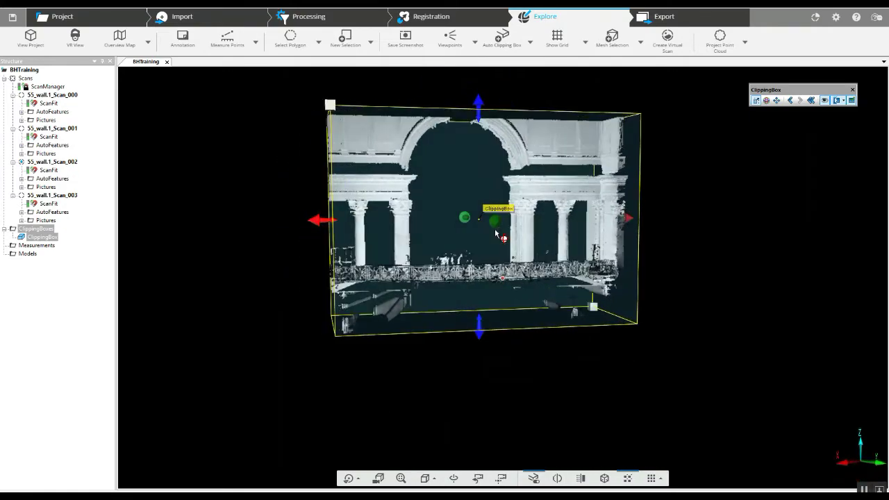
- Lower the clipping box's upper face and raise its lower face to keep only a low slice around the balcony
scroll(489, 239, "up", 5)
middle_click_drag(573, 205, 598, 291)
left_click_drag(496, 123, 481, 297)
left_click(489, 394)
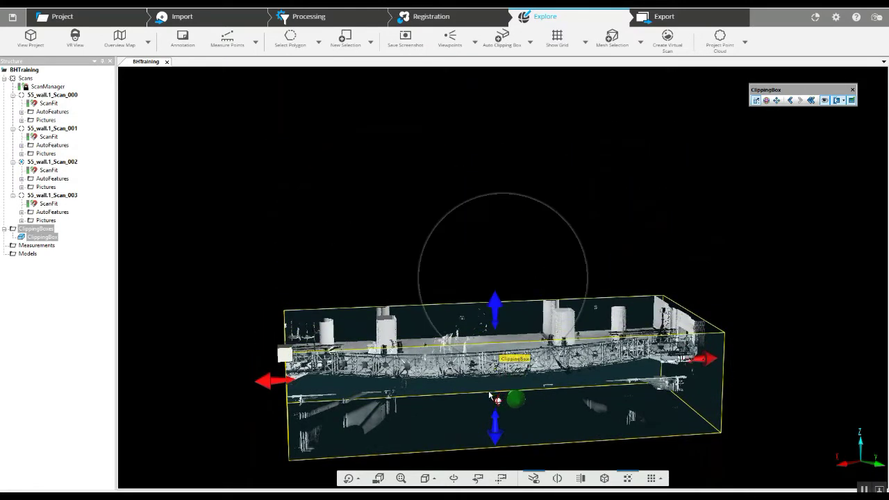
left_click_drag(495, 435, 499, 372)
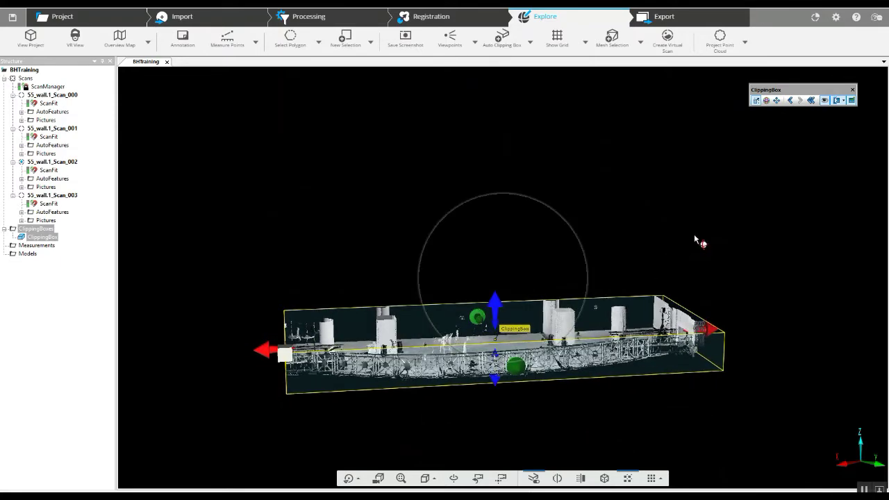
- Shorten the clipping box lengthwise to fit the ends of the curved balcony
left_click_drag(694, 235, 601, 312)
left_click_drag(638, 204, 563, 273)
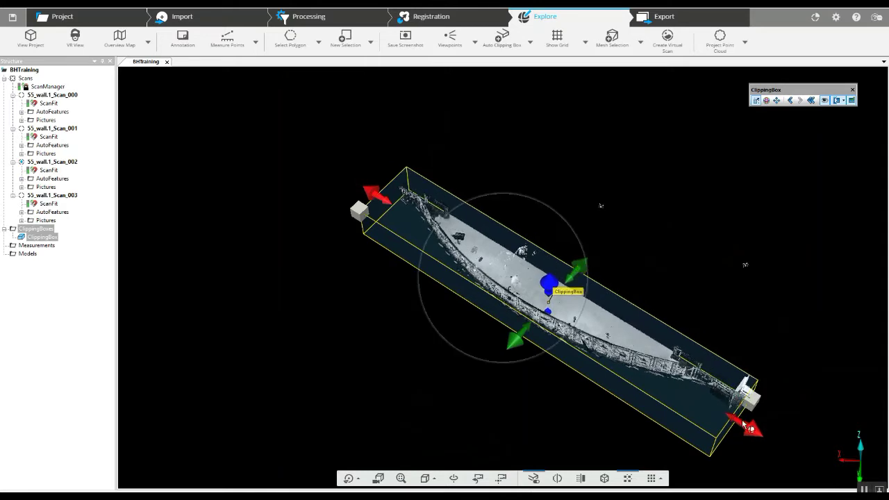
left_click_drag(743, 425, 698, 395)
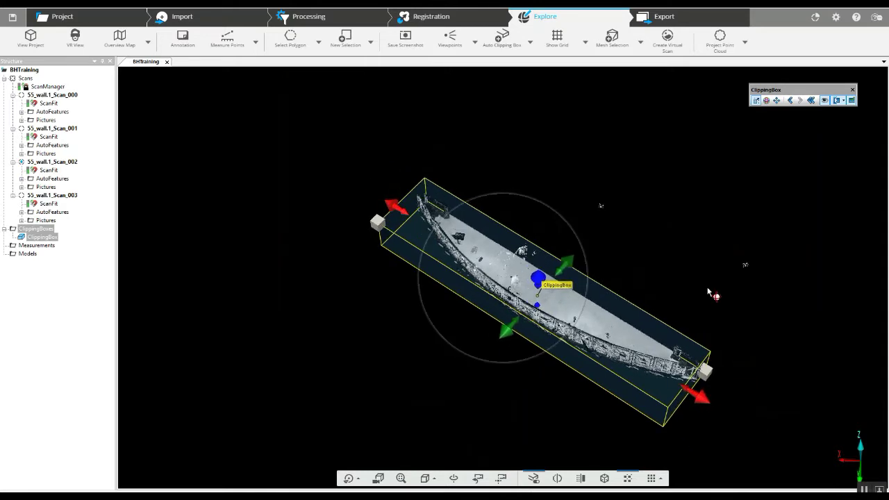
- Measure the balcony railing's height along a post from floor to top rail, and show only the vertical distance
left_click_drag(711, 294, 562, 266)
scroll(563, 266, "up", 5)
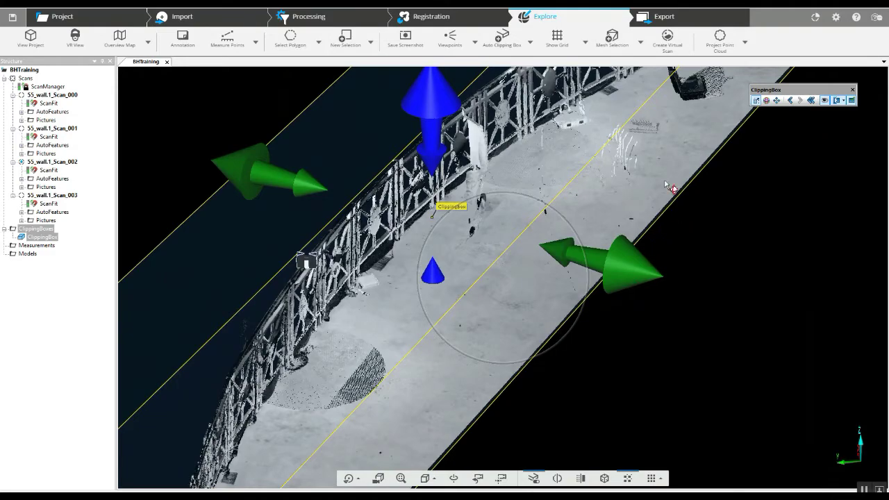
left_click_drag(667, 185, 634, 295)
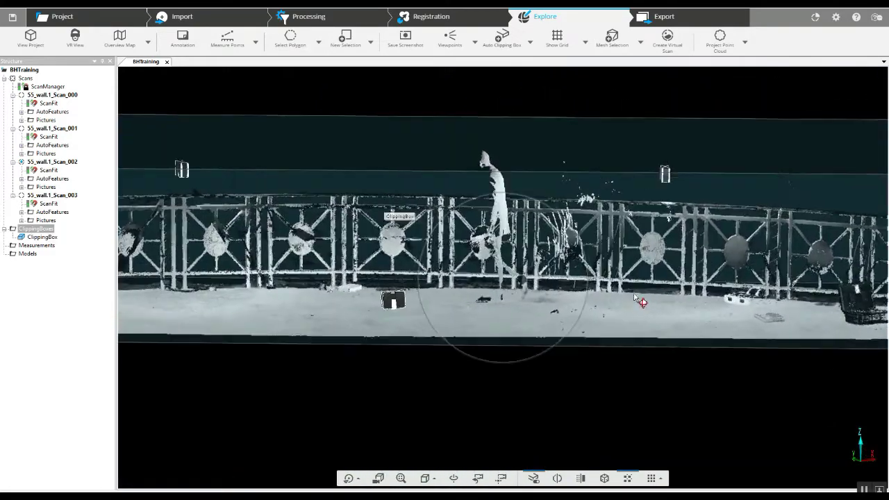
scroll(634, 295, "up", 2)
right_click_drag(364, 270, 519, 307)
scroll(587, 316, "up", 4)
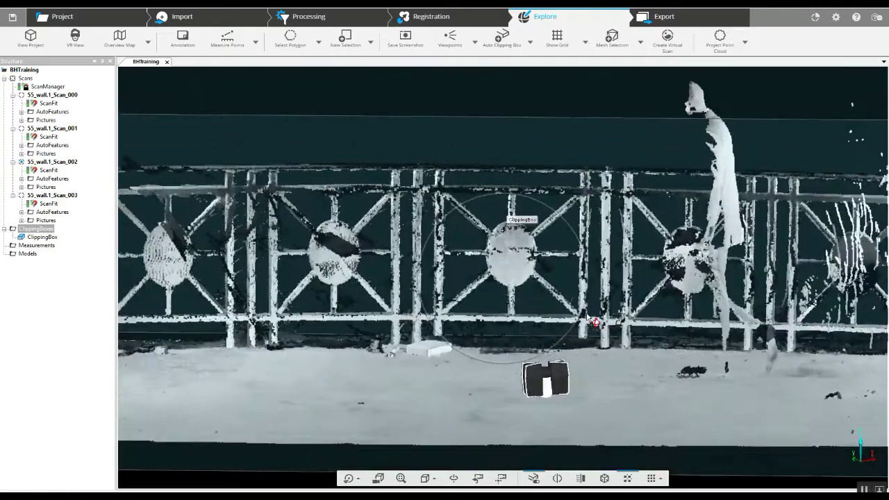
left_click_drag(594, 320, 532, 342)
left_click_drag(437, 381, 388, 383)
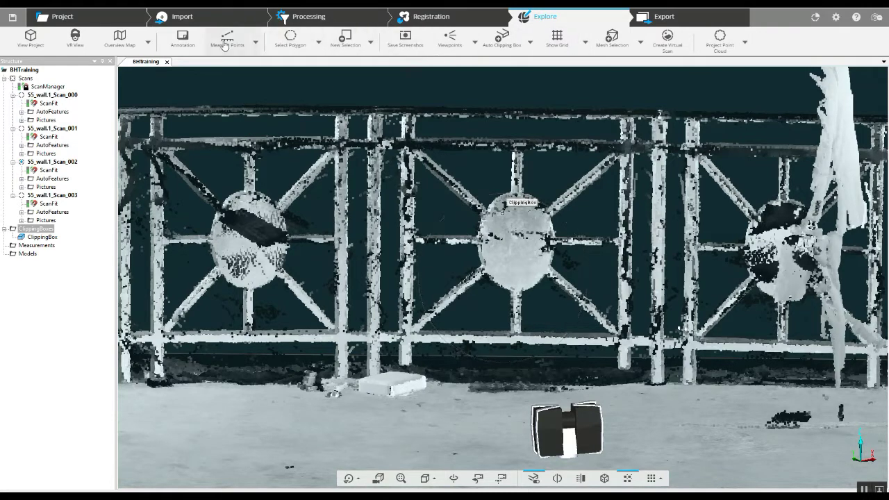
left_click(256, 43)
left_click(252, 66)
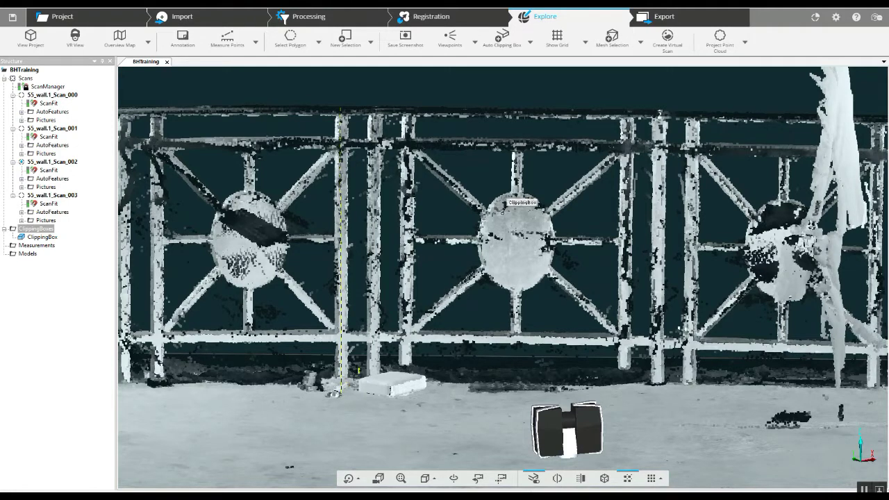
left_click(400, 175)
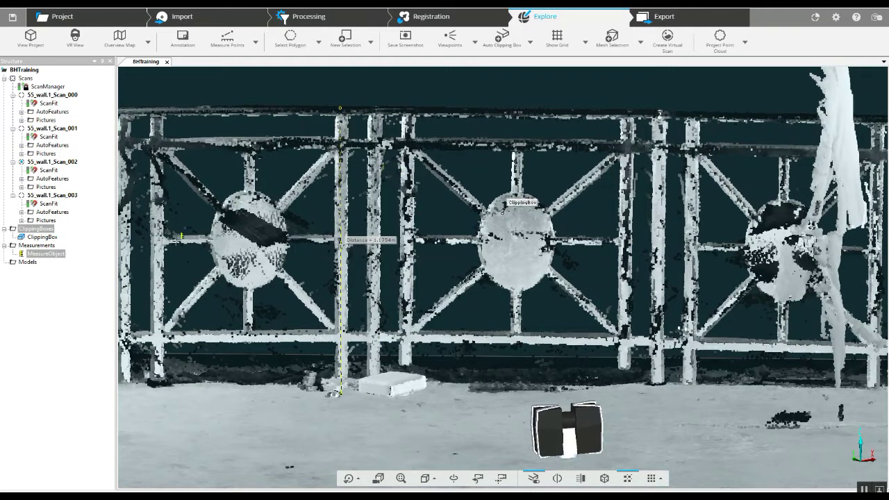
double_click(53, 256)
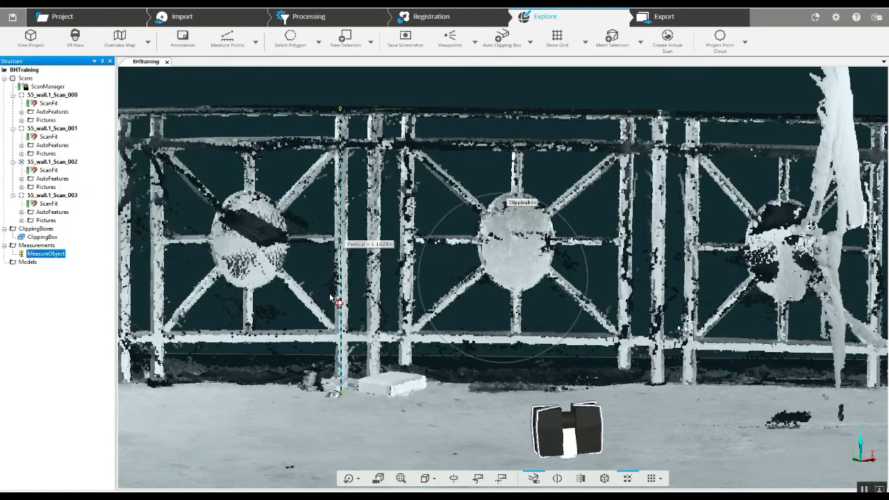
- Inspect the railing height measurement from an angle and review its overall, vertical and horizontal distances in its properties
right_click_drag(496, 375, 628, 381)
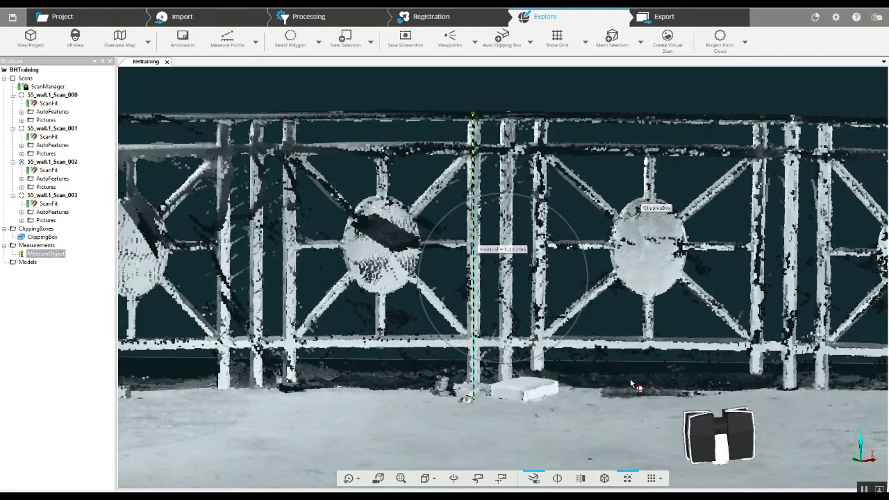
left_click_drag(611, 392, 626, 356)
scroll(620, 359, "up", 2)
right_click_drag(620, 361, 620, 397)
scroll(619, 397, "down", 3)
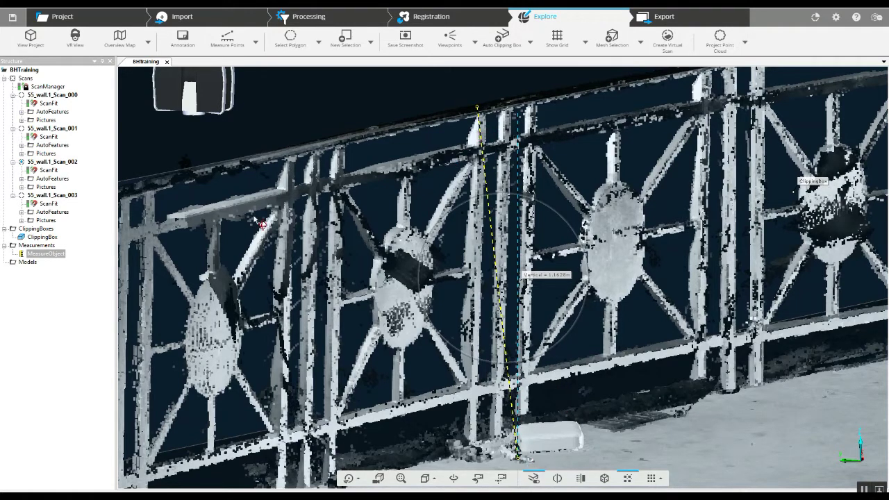
double_click(47, 255)
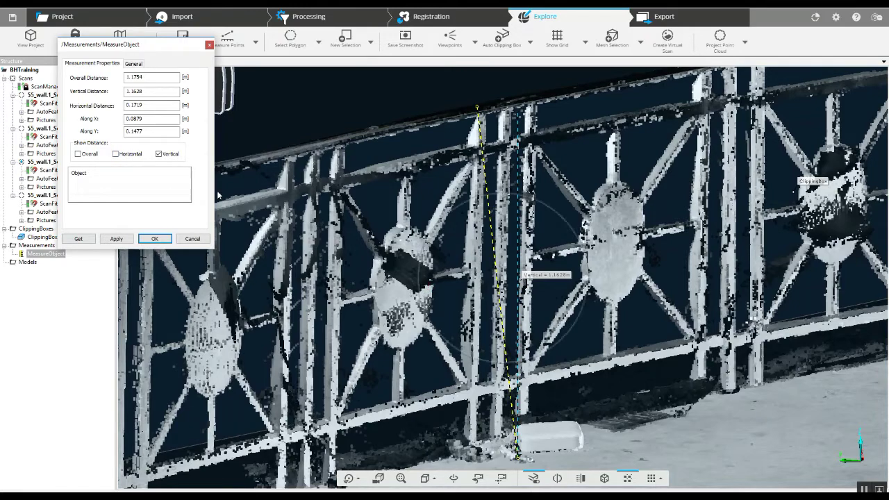
left_click(154, 238)
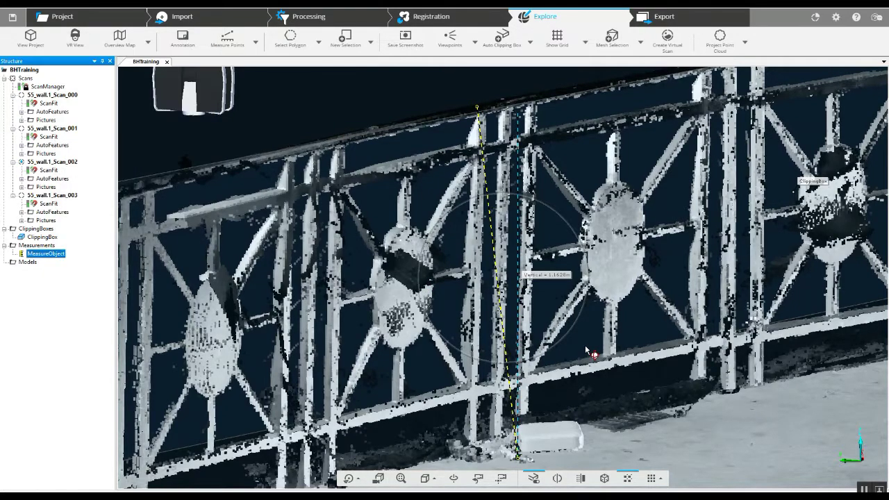
- Switch SCENE to its alternative user interface and set the point size to 1
scroll(585, 345, "down", 3)
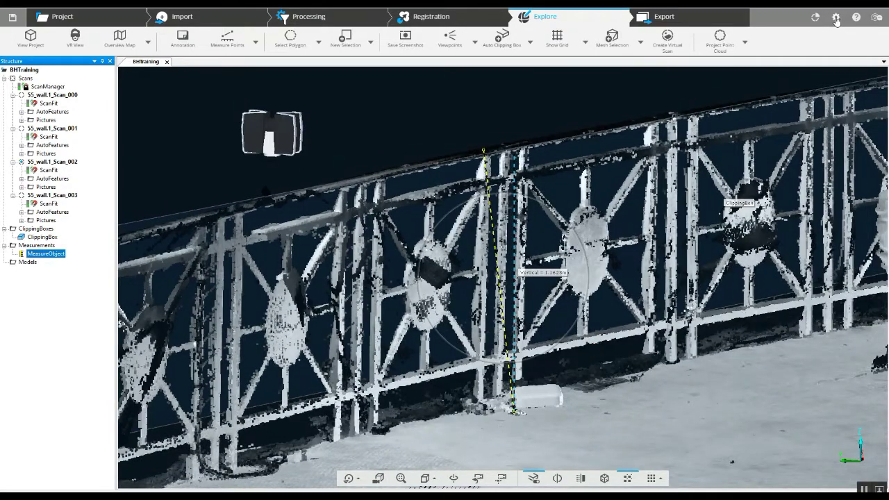
left_click(836, 20)
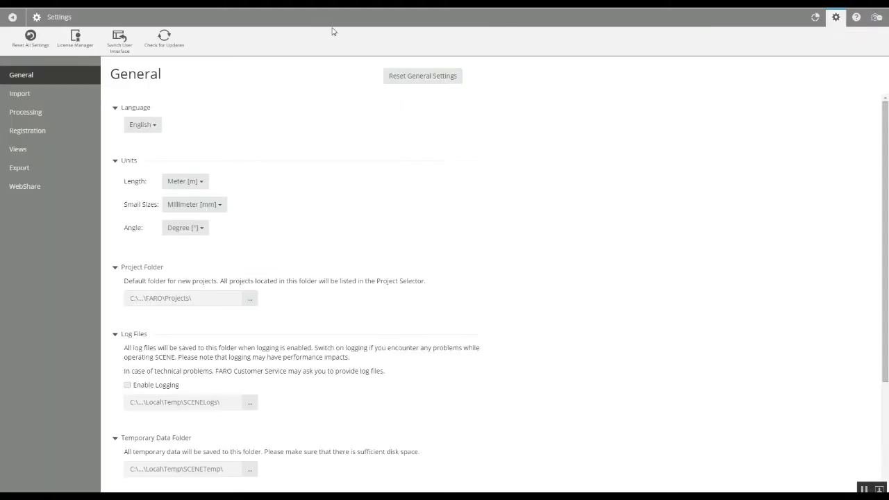
left_click(119, 37)
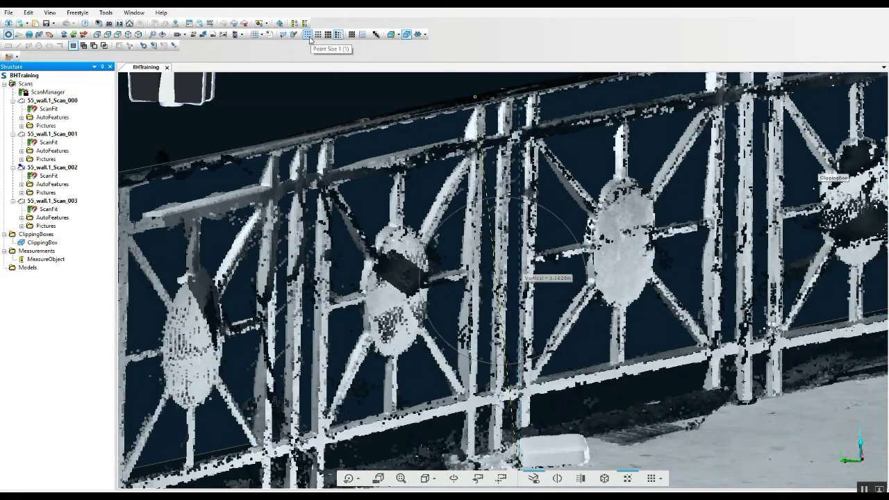
left_click(307, 34)
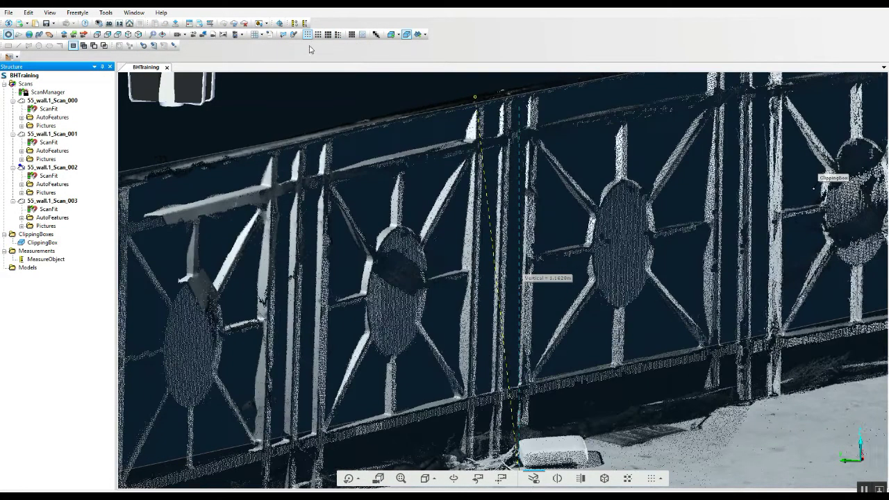
- Turn off the visibility of the balcony's clipping box and deselect it
left_click(373, 105)
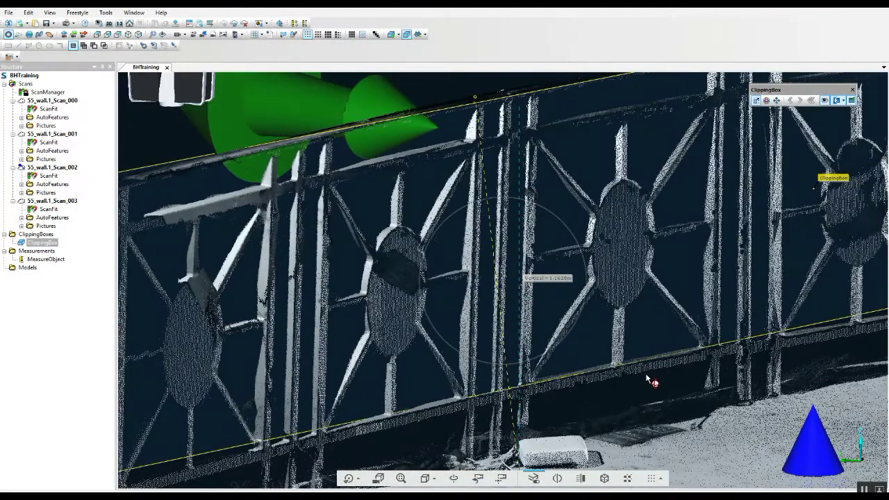
left_click_drag(657, 400, 498, 403)
scroll(508, 378, "up", 2)
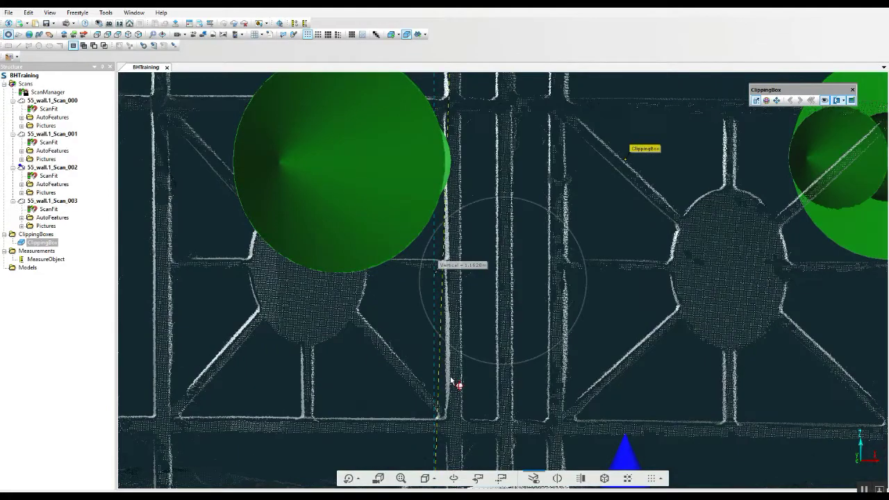
middle_click_drag(451, 377, 588, 388)
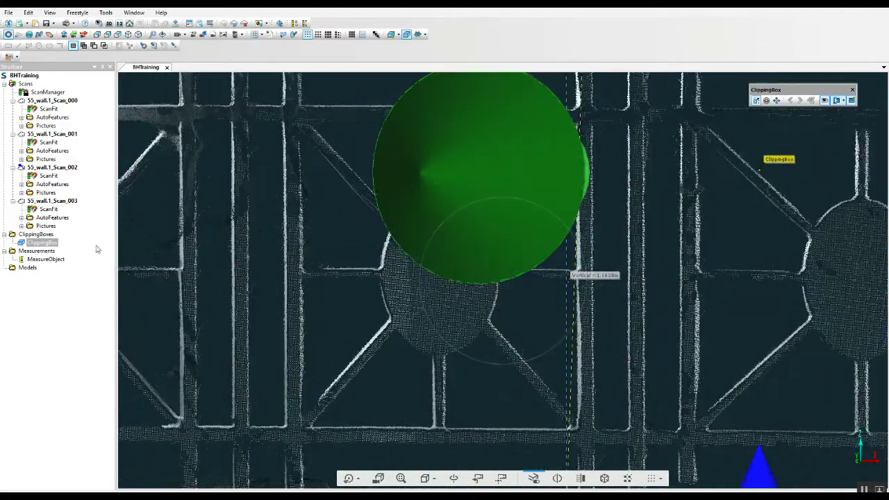
right_click(45, 244)
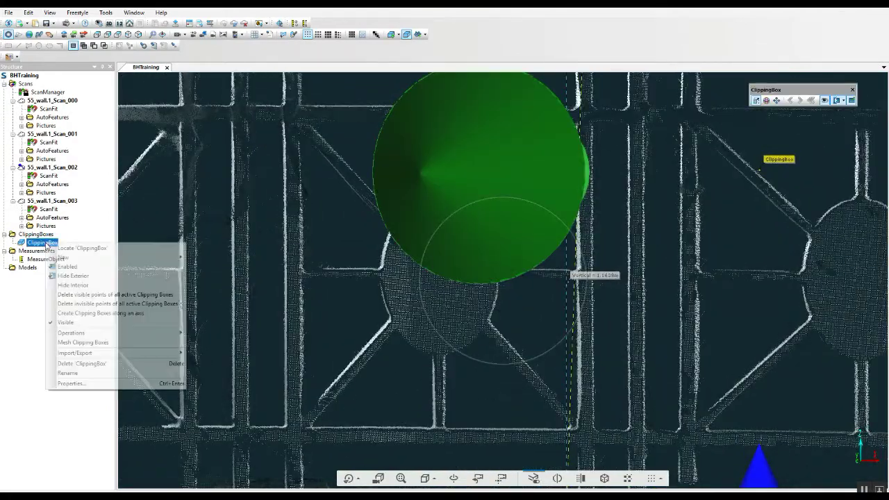
left_click(92, 322)
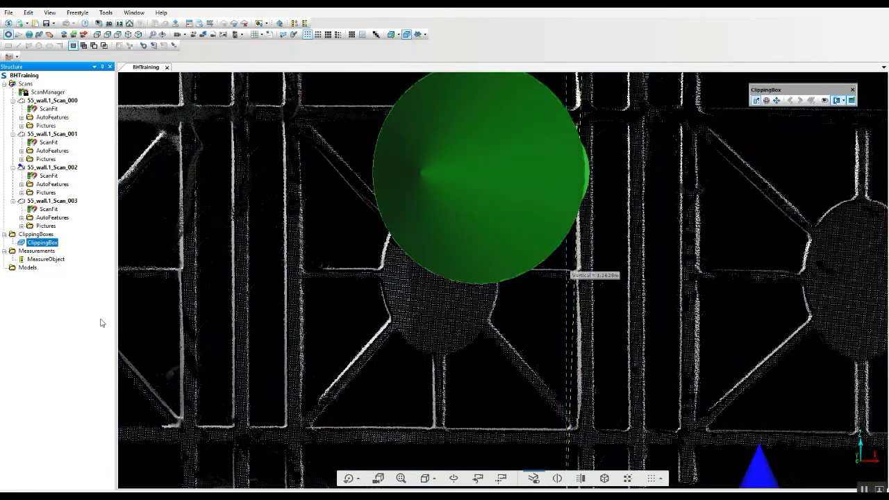
left_click_drag(126, 275, 187, 278)
scroll(181, 274, "down", 4)
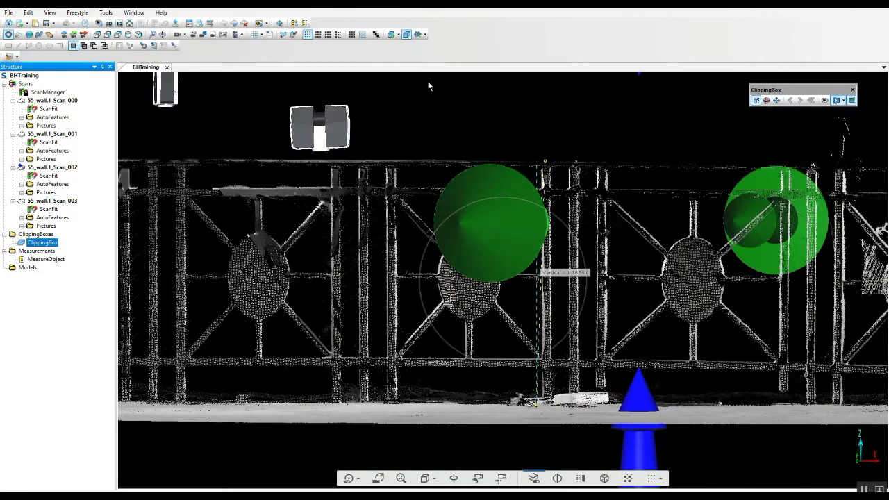
left_click(429, 84)
- Measure the distance between neighbouring posts along the upper rail of the railing panel
scroll(438, 195, "up", 1)
scroll(439, 196, "up", 5)
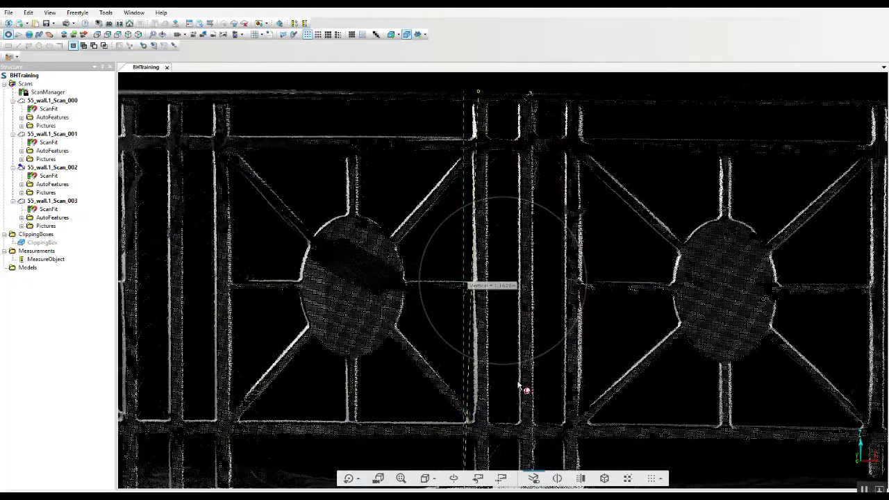
left_click_drag(535, 395, 624, 332)
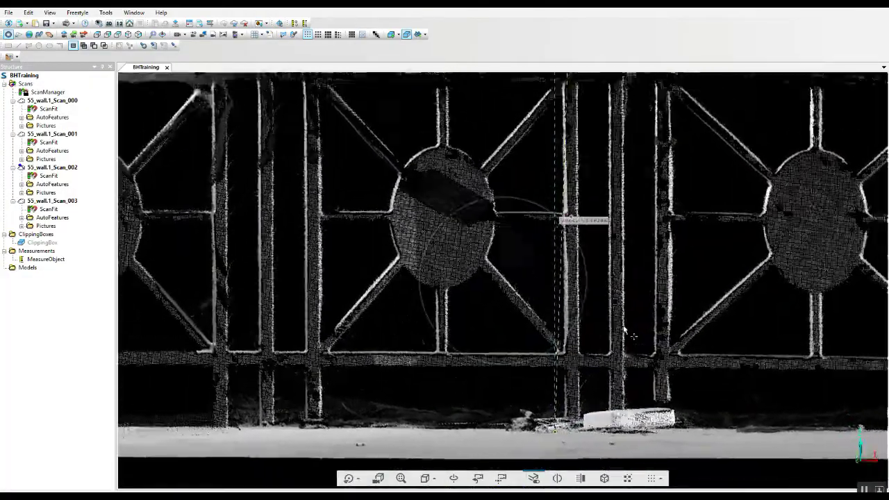
right_click_drag(624, 329, 608, 371)
scroll(575, 281, "up", 3)
right_click_drag(574, 278, 589, 423)
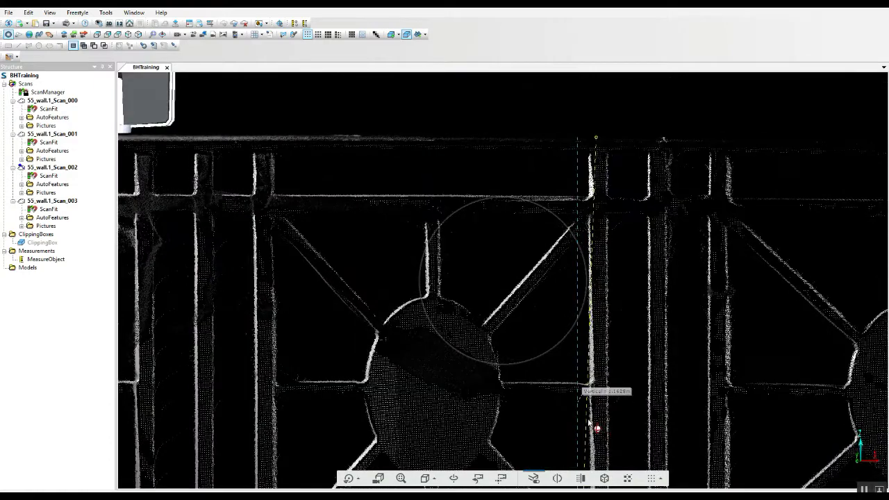
scroll(589, 421, "up", 3)
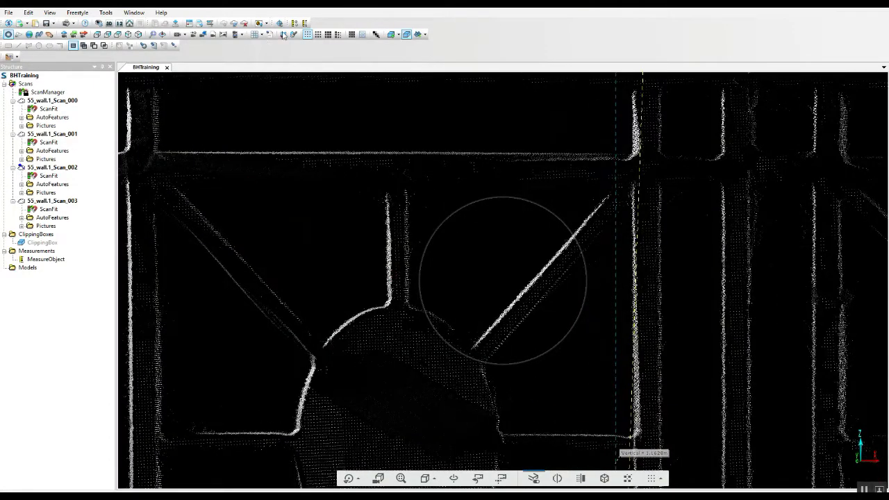
left_click(304, 23)
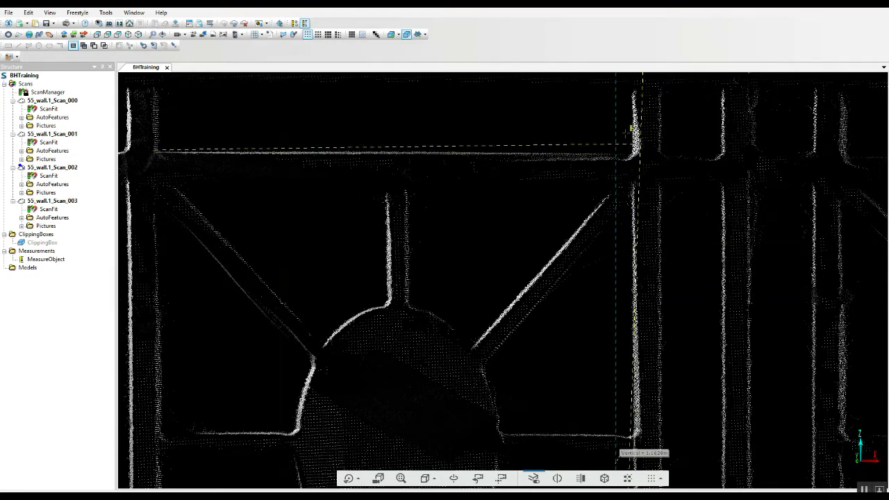
left_click(629, 139)
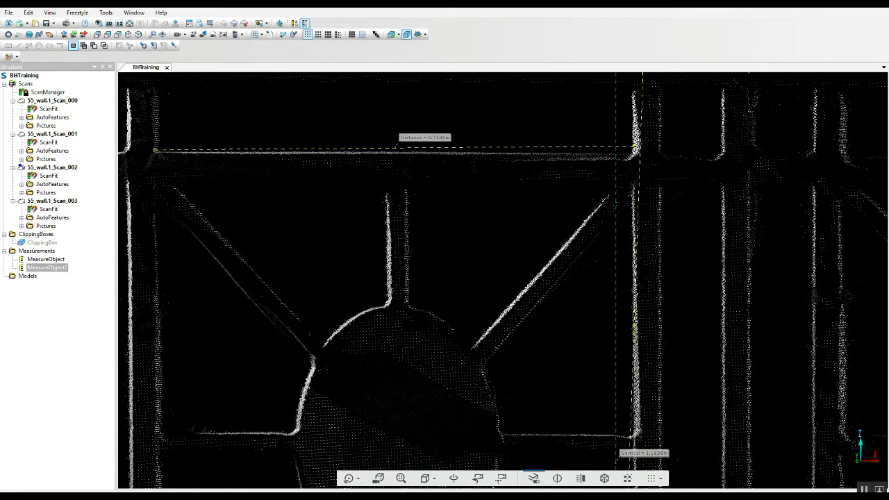
- Set the panel width measurement to show the horizontal distance instead of the overall distance
double_click(45, 267)
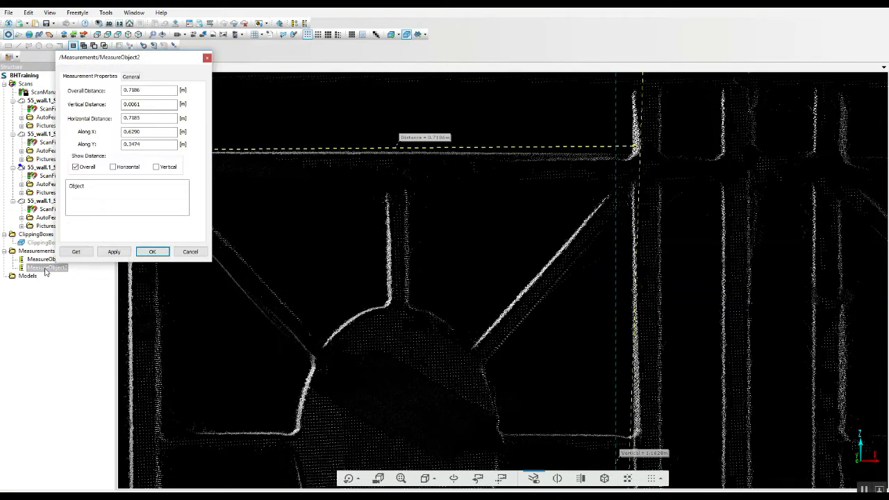
left_click(83, 169)
left_click(120, 253)
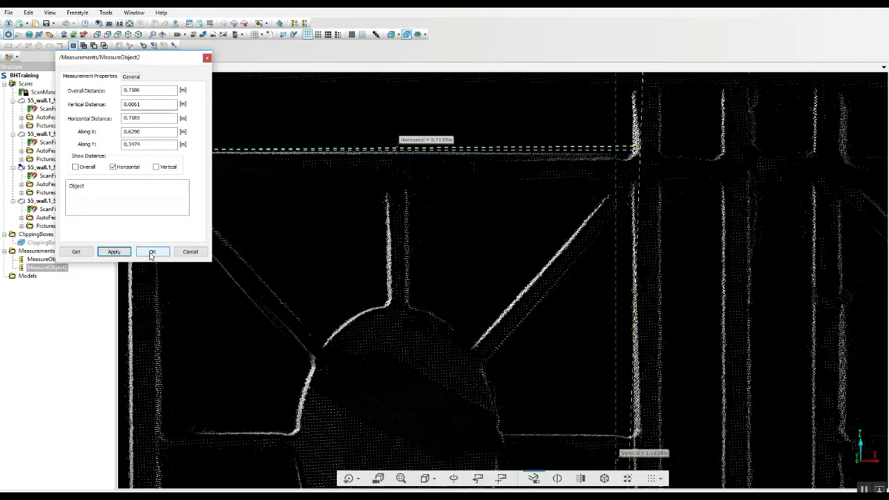
left_click(151, 252)
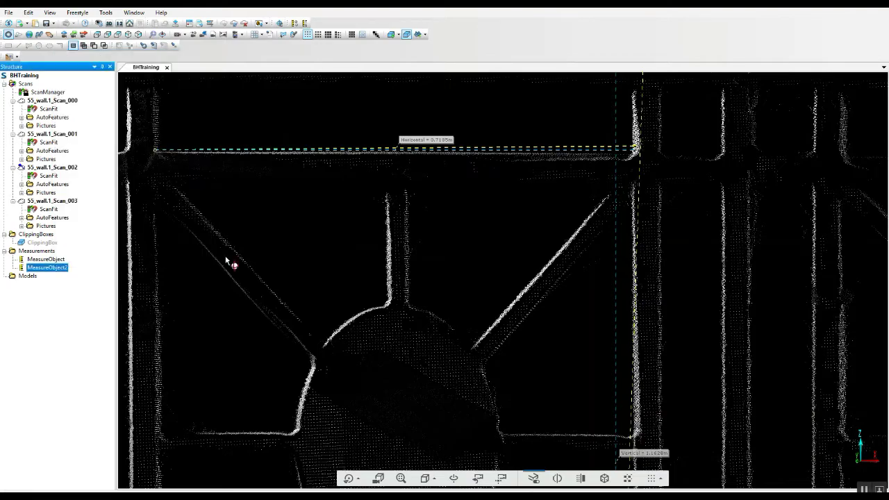
- Look over the whole measured railing, close the BHTraining 3D view and open scan 55_wall.1_Scan_001
scroll(229, 260, "down", 5)
scroll(291, 299, "down", 8)
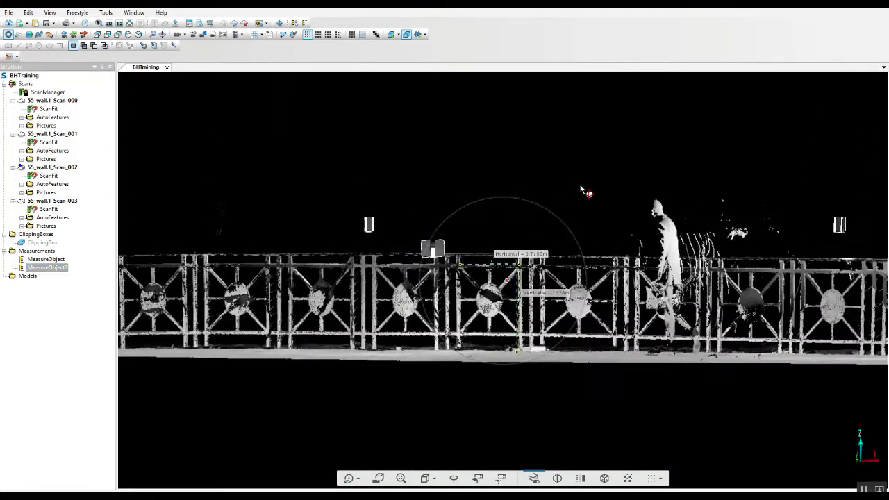
left_click_drag(582, 195, 661, 302)
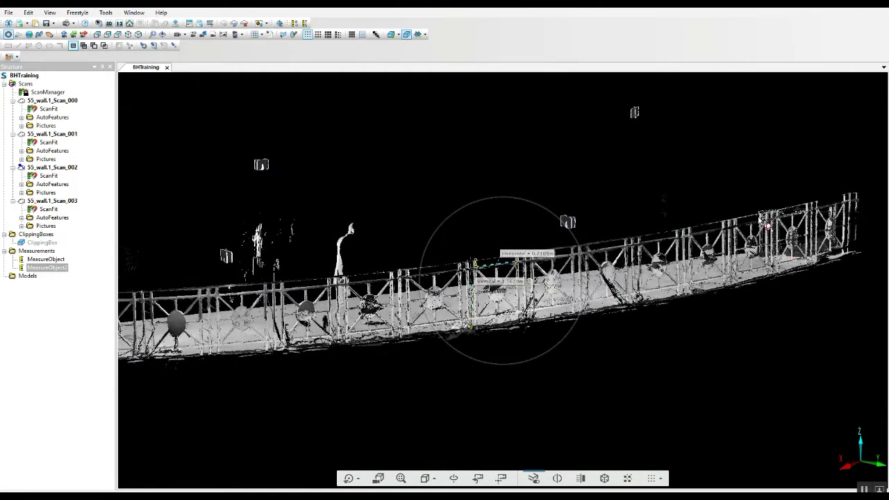
left_click_drag(368, 340, 594, 332)
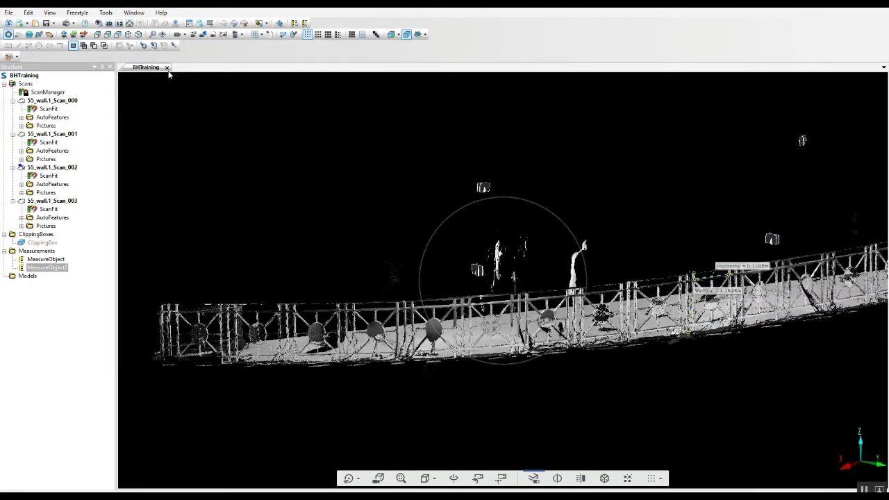
left_click(166, 68)
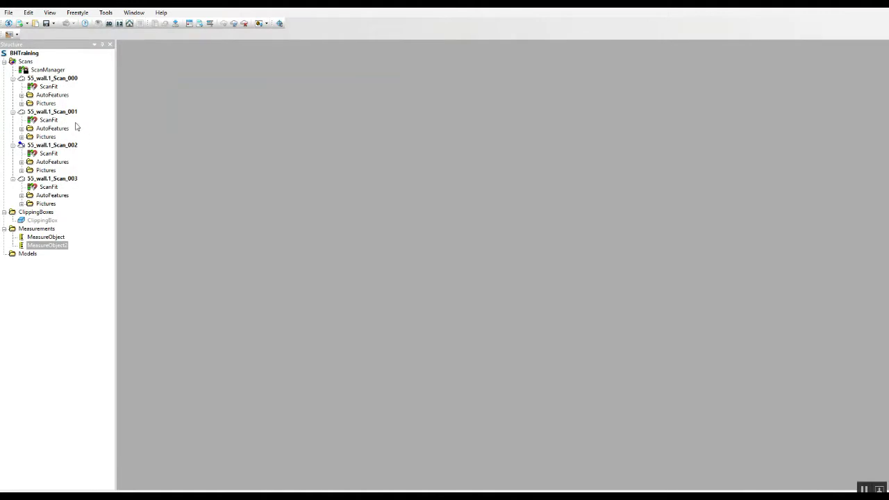
double_click(65, 112)
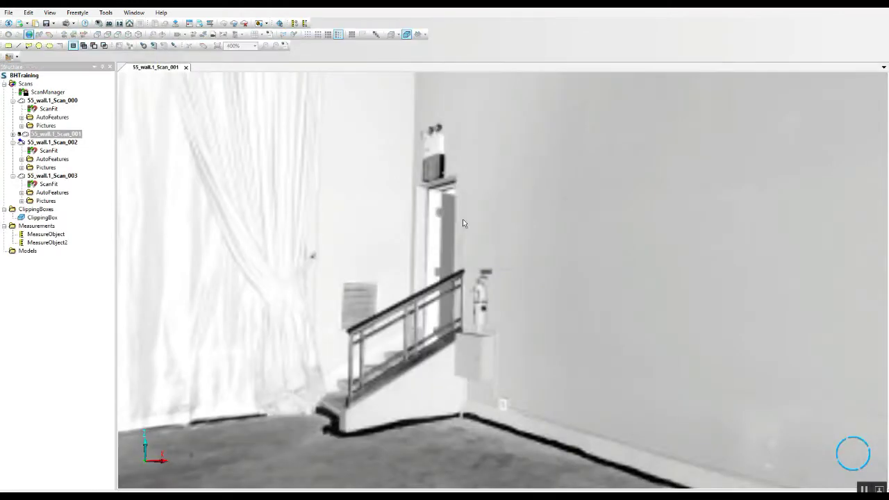
- Look around scan 55_wall.1_Scan_001, then open scan 55_wall.1_Scan_002 and look around it
left_click_drag(566, 266, 340, 219)
left_click_drag(519, 223, 496, 257)
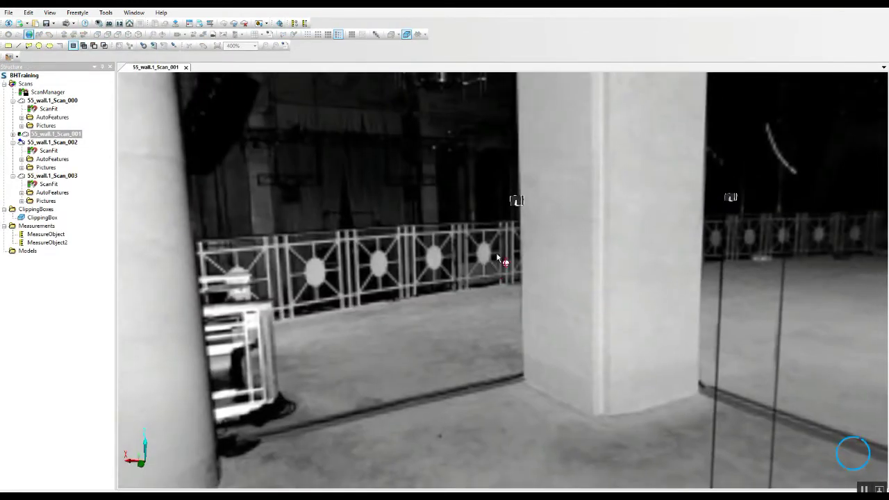
double_click(62, 142)
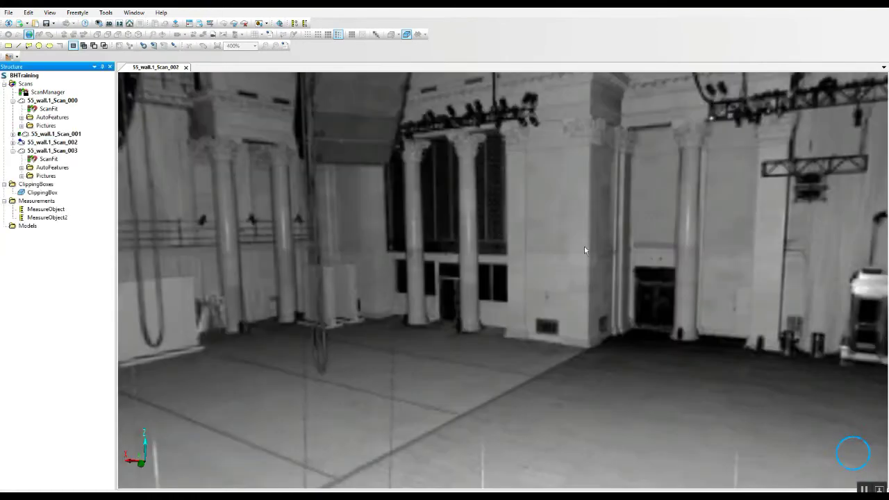
left_click_drag(584, 246, 505, 191)
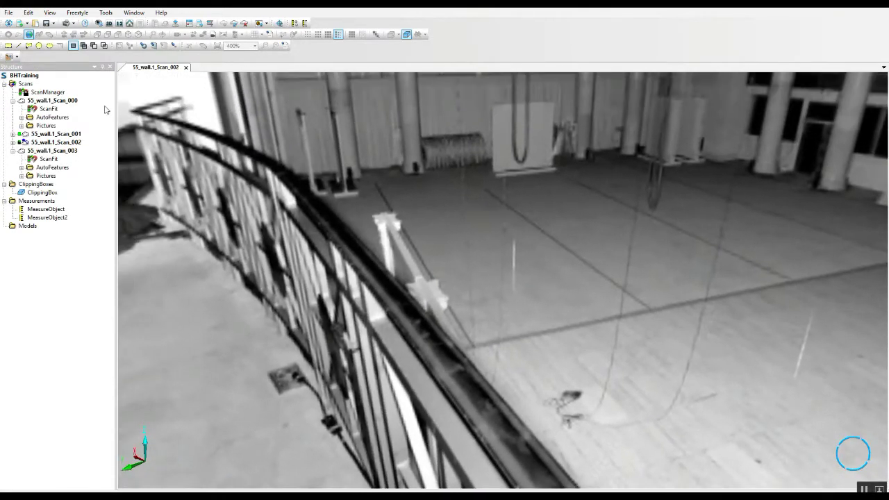
- Open scan 55_wall.1_Scan_000 and frame the balcony railing panels up close
double_click(60, 100)
left_click_drag(462, 210, 136, 261)
left_click_drag(402, 286, 396, 297)
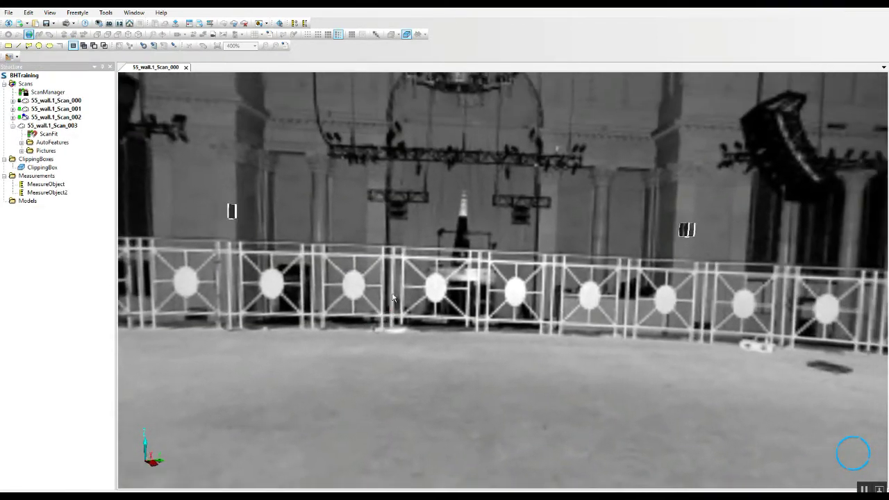
scroll(394, 277, "up", 5)
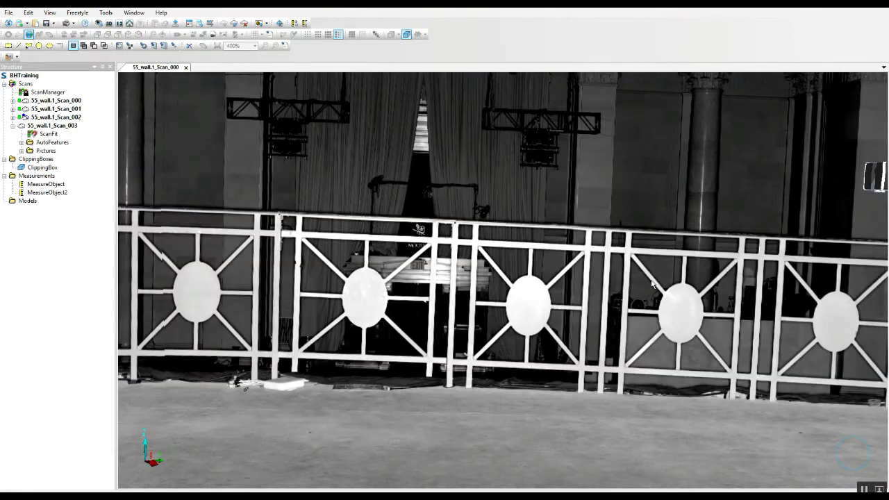
scroll(652, 284, "up", 5)
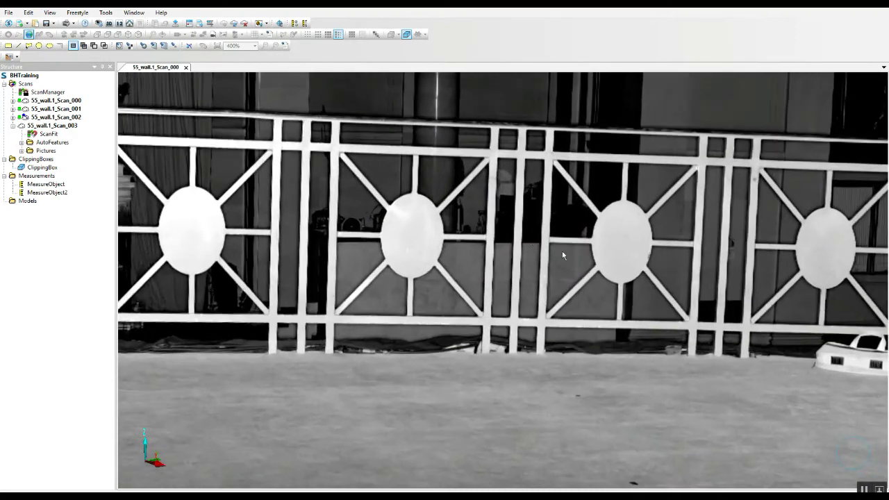
scroll(517, 262, "up", 1)
mouse_move(517, 263)
left_mouse_down()
mouse_move(513, 282)
mouse_move(518, 277)
left_mouse_up()
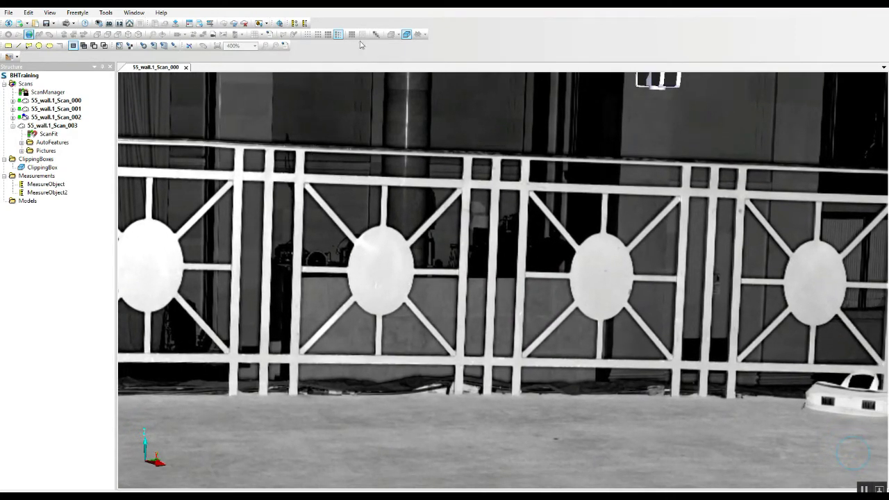
- Measure the diagonal of a railing panel from its upper-left inner corner to its lower-right inner corner
left_click(304, 23)
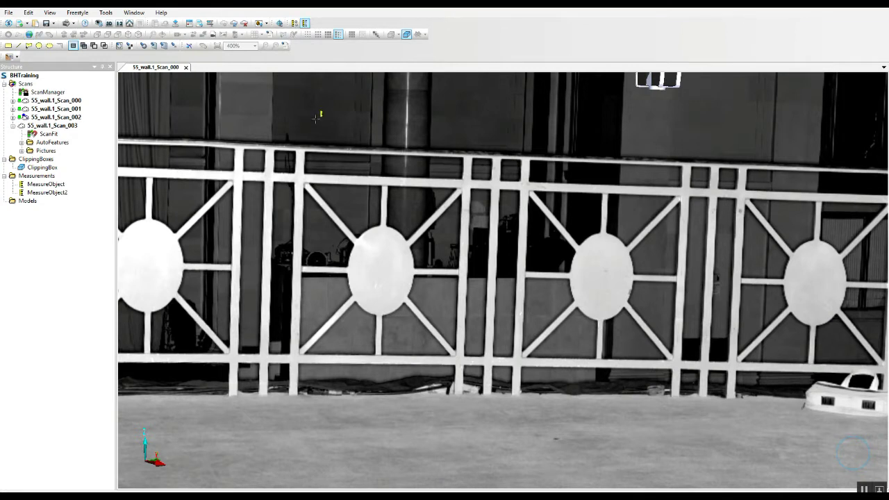
left_click_drag(310, 146, 303, 142)
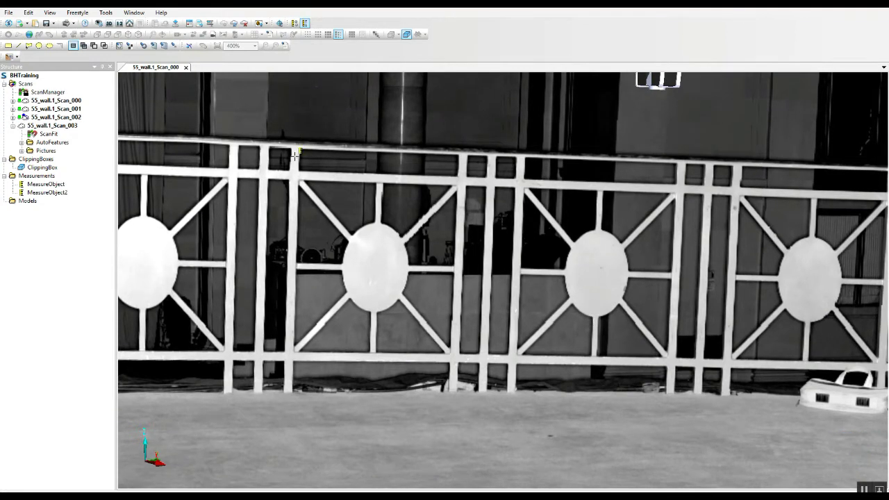
left_click_drag(341, 218, 452, 354)
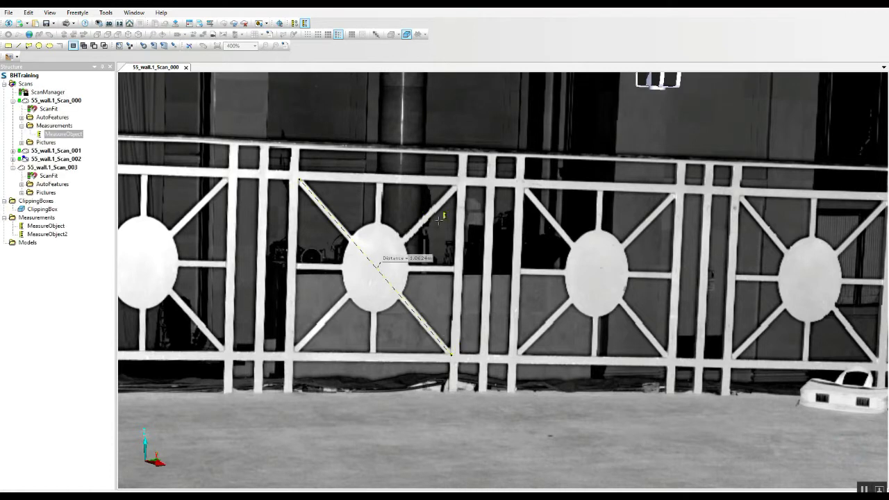
key("Escape")
- Select the measured railing panel with a rectangle and open the selected points in a 3D view
left_click(7, 46)
left_click_drag(278, 157, 471, 369)
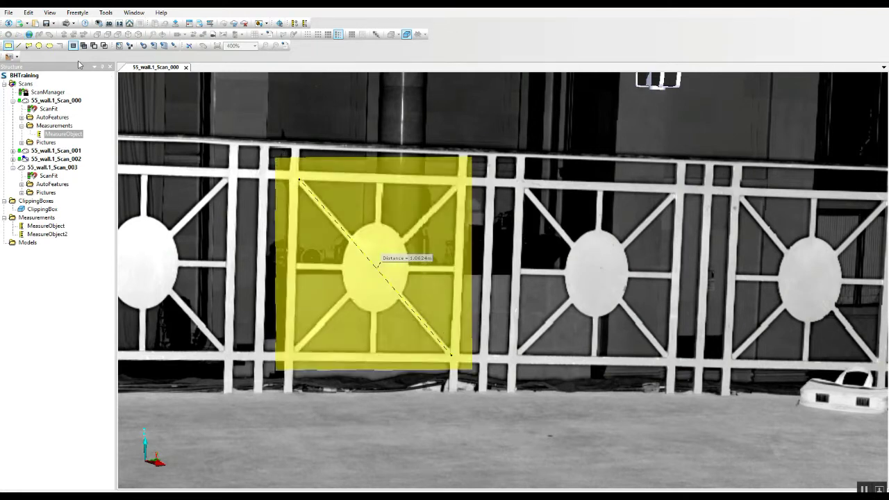
right_click(349, 201)
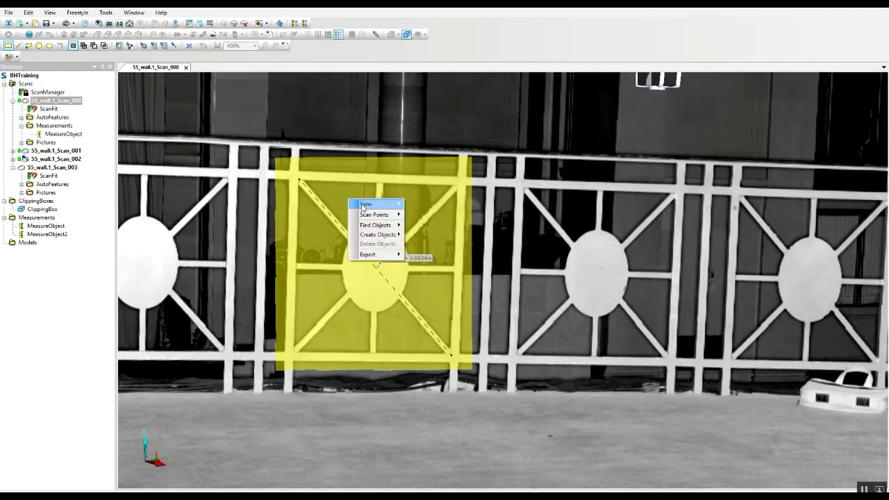
mouse_move(376, 206)
left_click(418, 203)
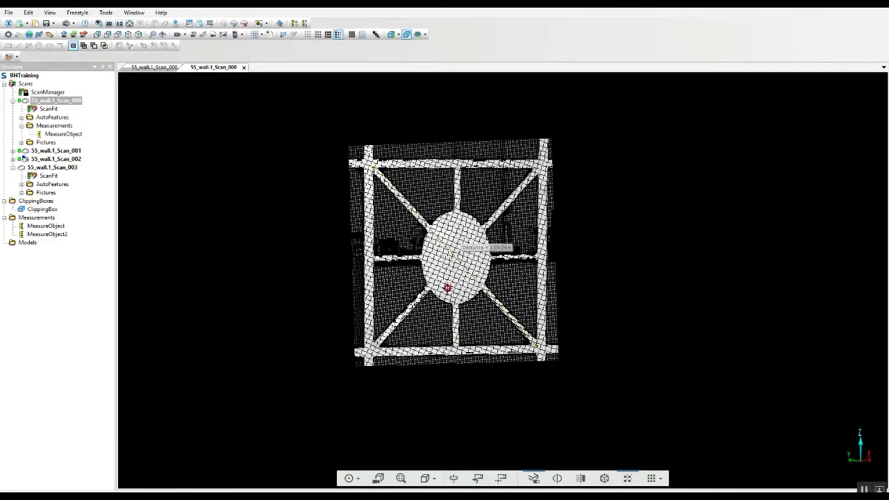
- Reduce the displayed points to the smallest size and inspect the isolated panel and its diagonal measurement from several angles
left_click_drag(677, 253, 546, 259)
scroll(545, 259, "up", 5)
middle_click_drag(544, 259, 607, 294)
scroll(558, 245, "down", 1)
left_click(308, 34)
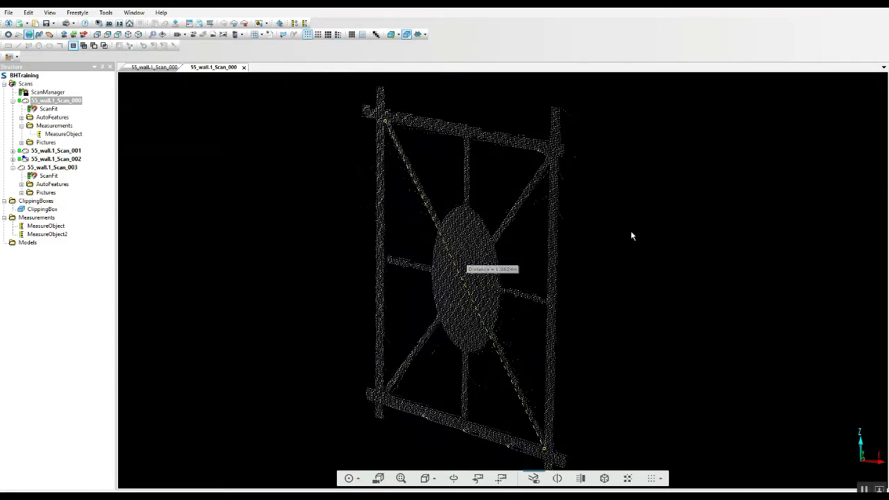
left_click_drag(657, 292, 662, 266)
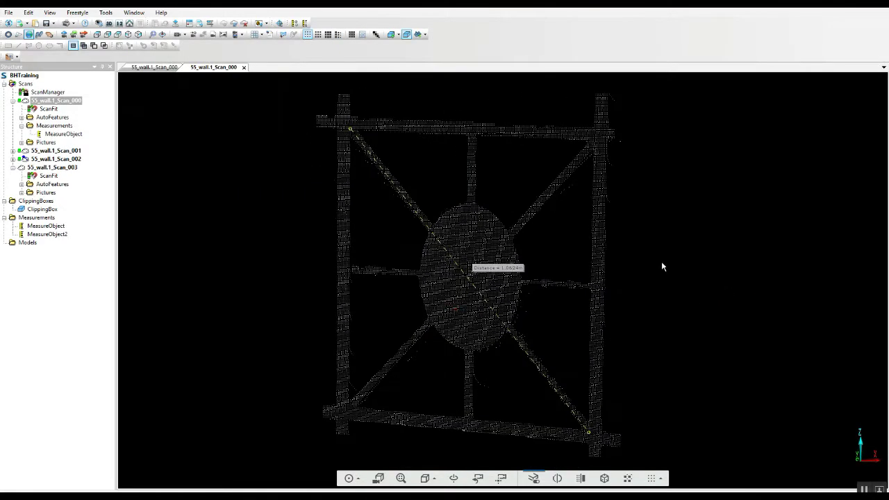
- Close the 3D view of the diagonally measured panel and clear the rectangular selection in the scan
left_click(244, 67)
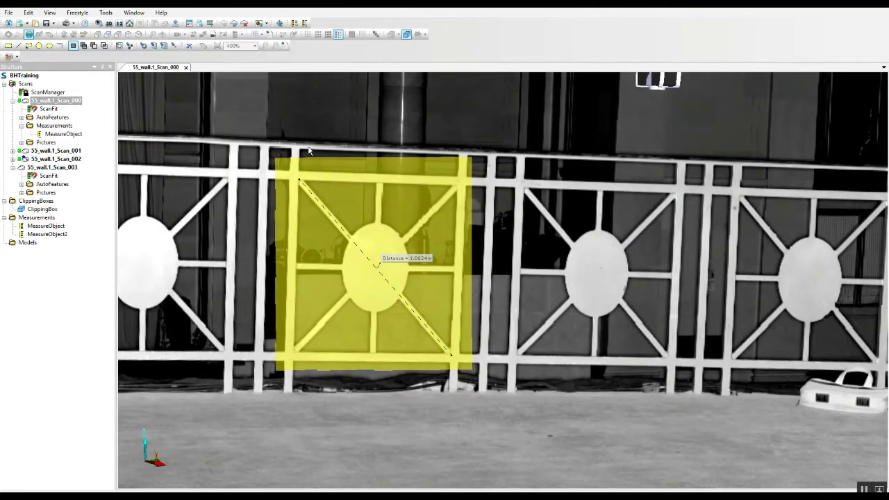
left_click(29, 12)
left_click(43, 21)
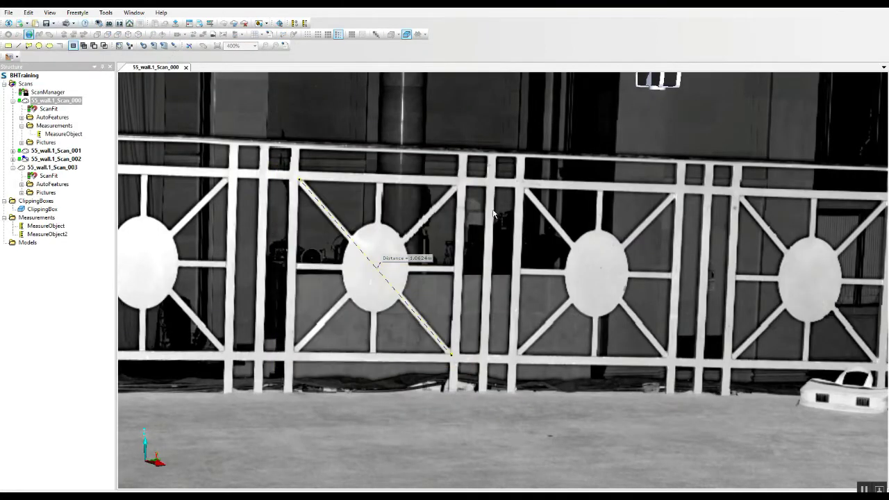
- Measure across the neighbouring panel from its left post to a point just short of its right post, in the gap
left_click_drag(543, 264, 497, 246)
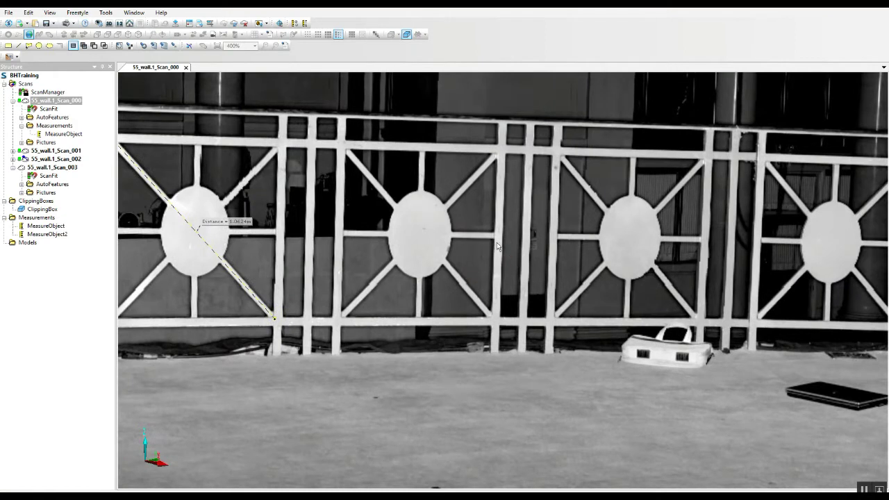
left_click(304, 23)
left_click(345, 234)
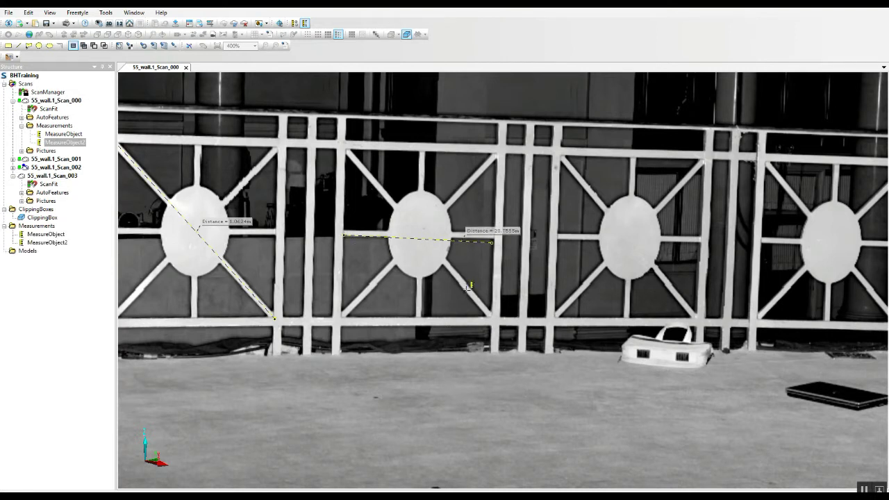
key("Escape")
- Select the second measured panel with a rectangle and open its points in a 3D view
left_click(8, 45)
left_click_drag(333, 107, 519, 355)
right_click(459, 282)
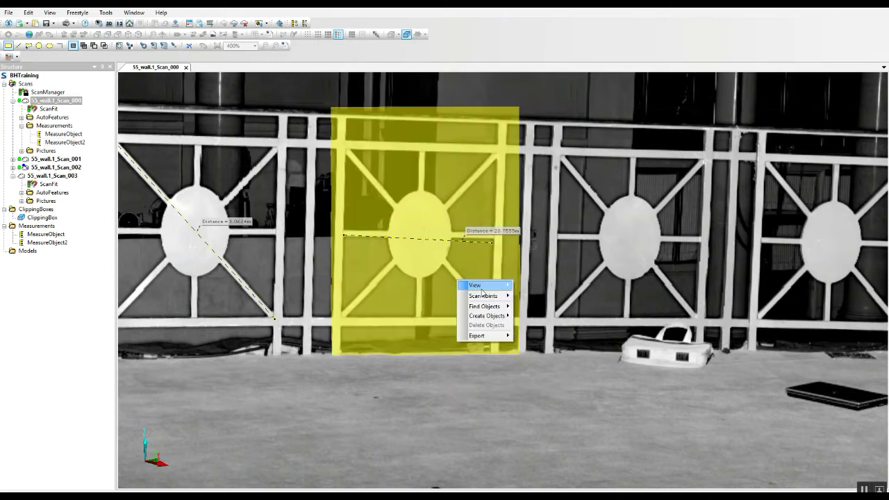
left_click(521, 285)
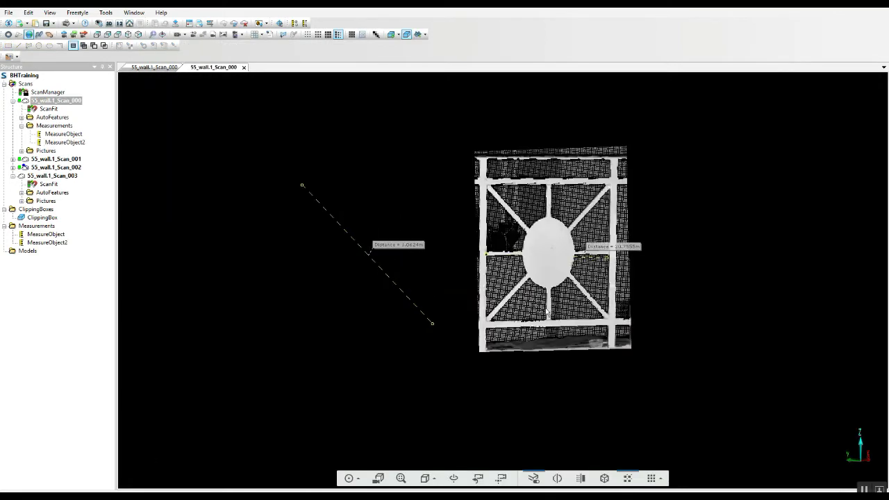
- Set the rotation point on the panel's central disc and orbit to examine where the cross-panel measurement ends
right_click_drag(559, 296, 507, 306)
left_click(496, 392)
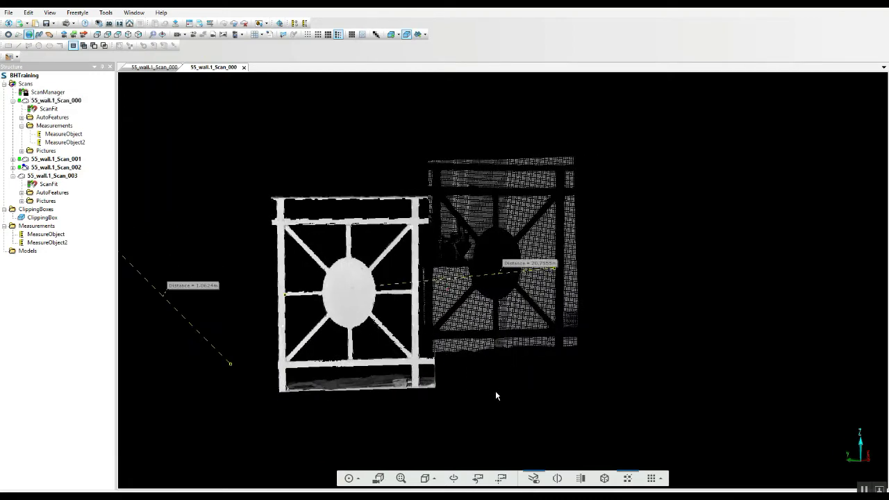
left_click(454, 477)
left_click(351, 296)
left_click_drag(596, 358, 631, 351)
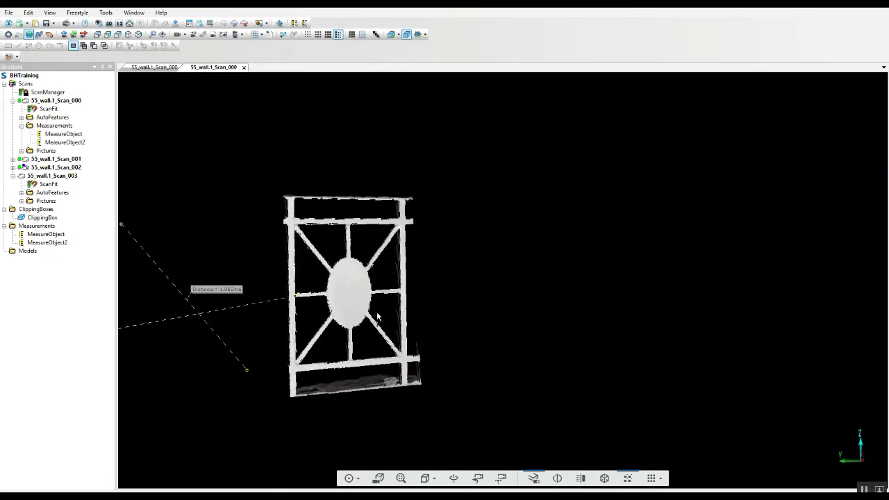
middle_click_drag(369, 307, 602, 292)
left_click_drag(446, 400, 361, 409)
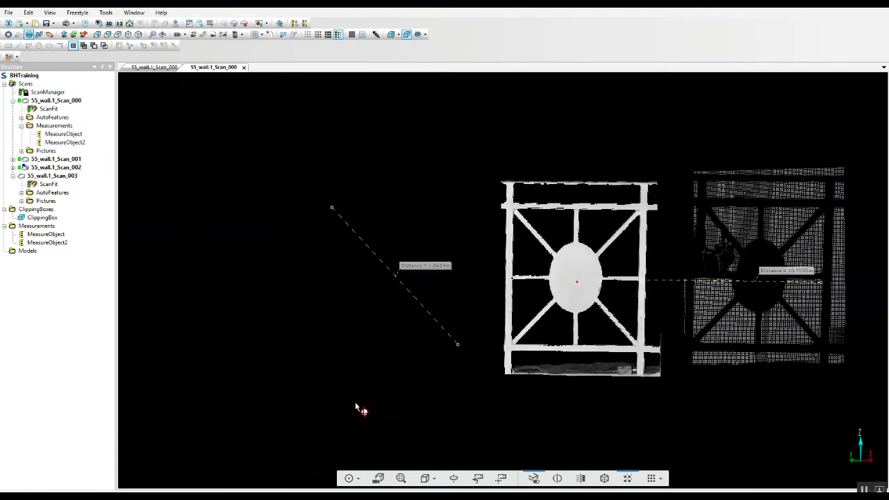
- Close the second panel's 3D view and clear its selection in the scan
left_click(244, 67)
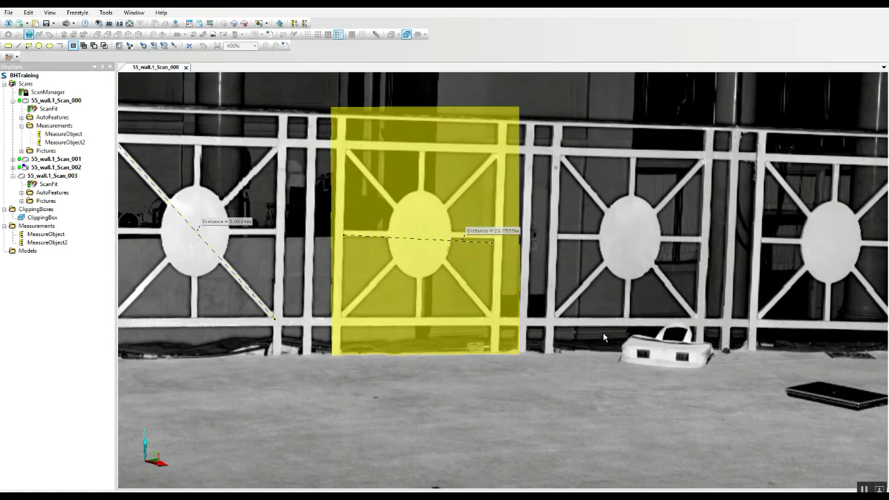
left_click(28, 12)
left_click(38, 23)
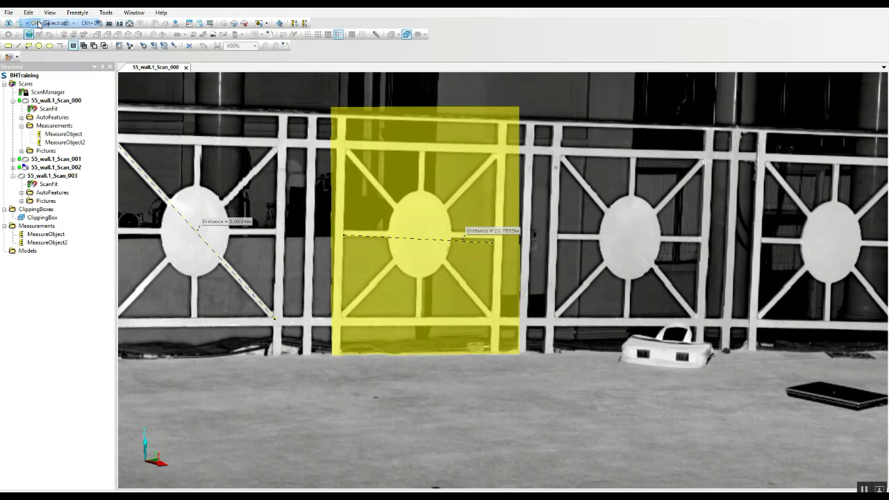